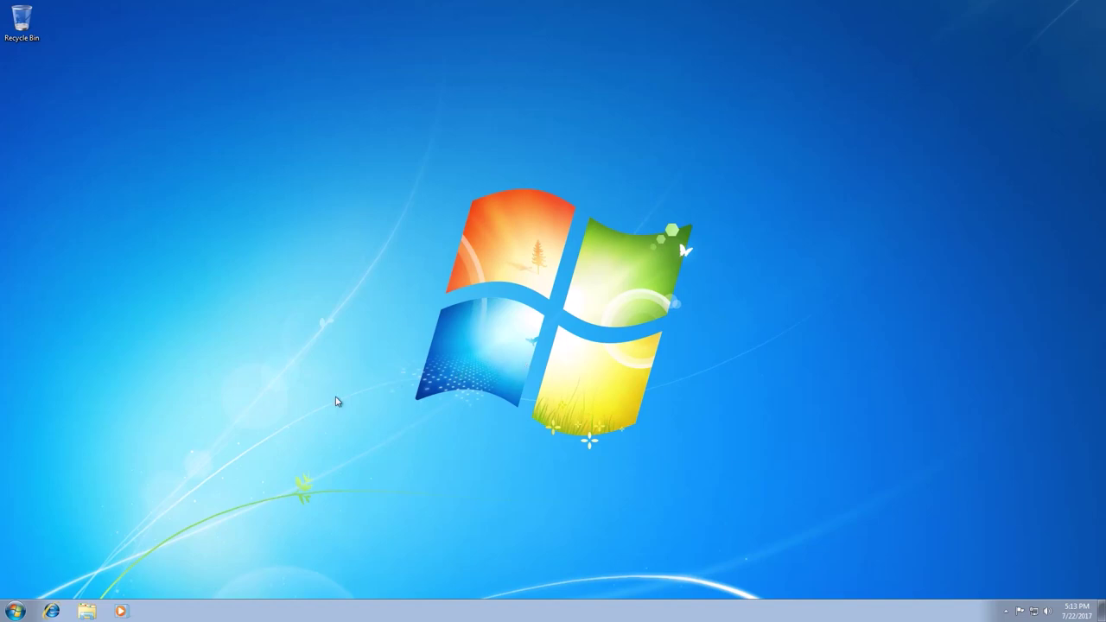
Launch Control Panel from Start, briefly open and close Settings, then launch Control Panel from Win+X.
left_click(21, 610)
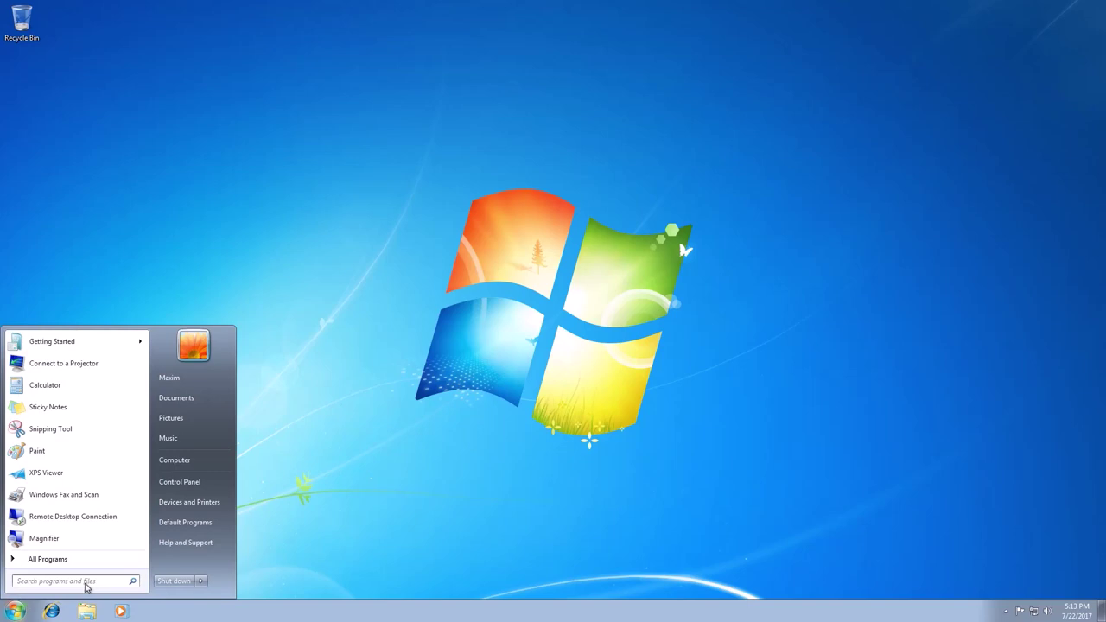
left_click(182, 488)
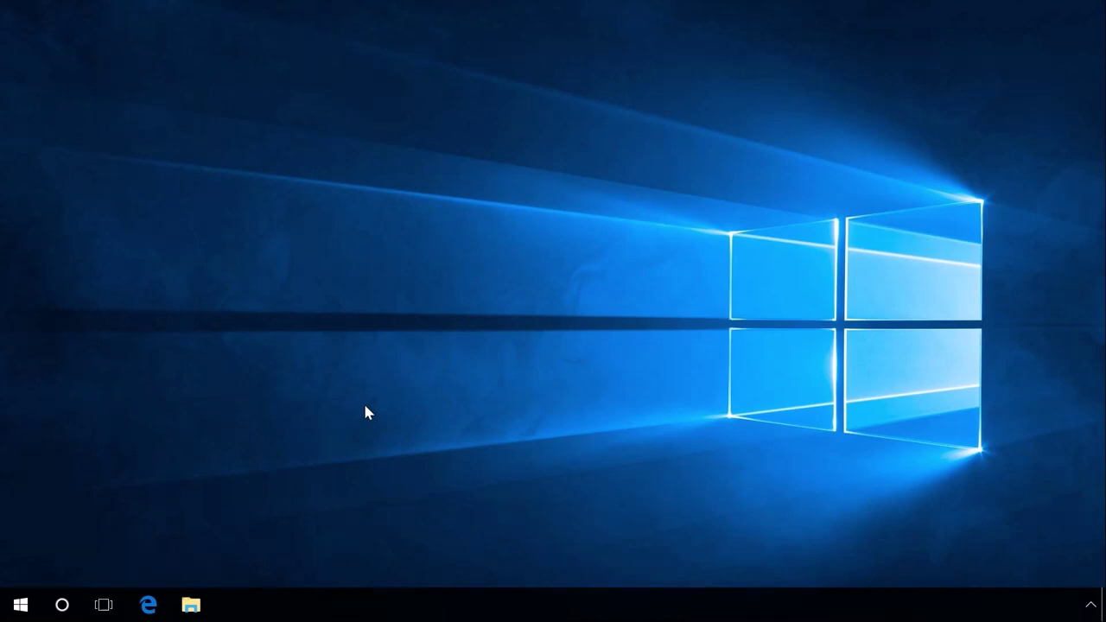
left_click(22, 604)
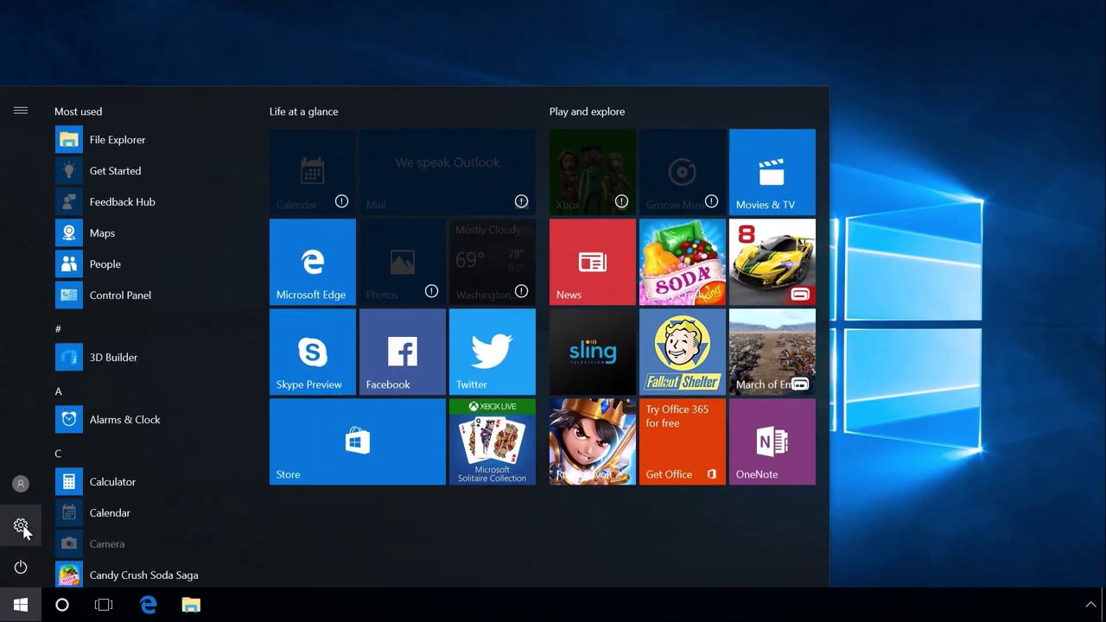
left_click(22, 528)
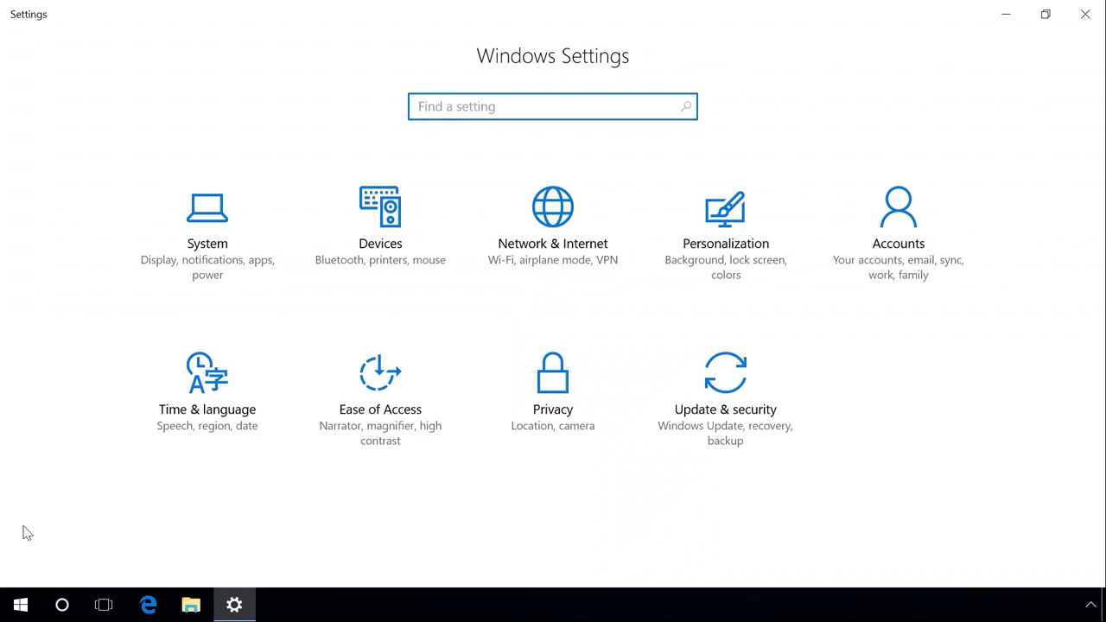
left_click(1085, 14)
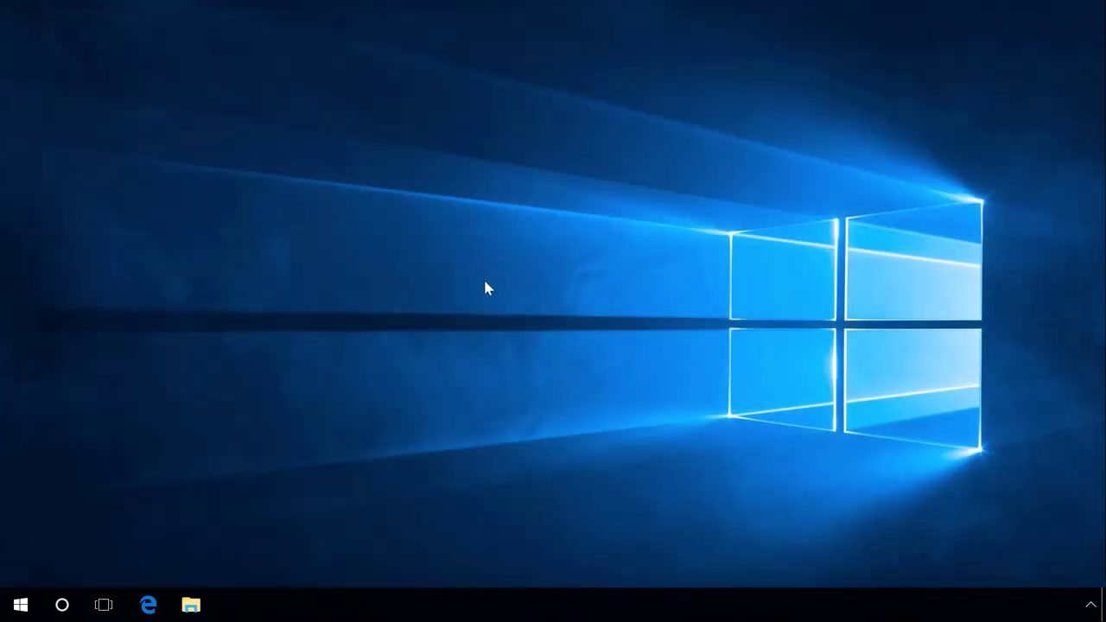
right_click(22, 605)
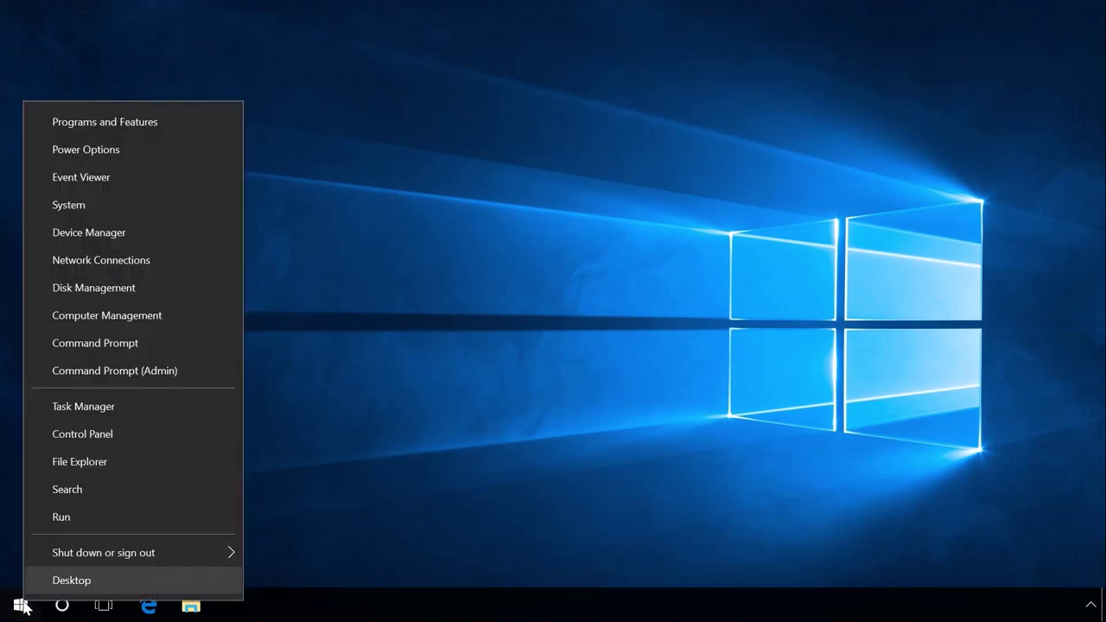
left_click(96, 439)
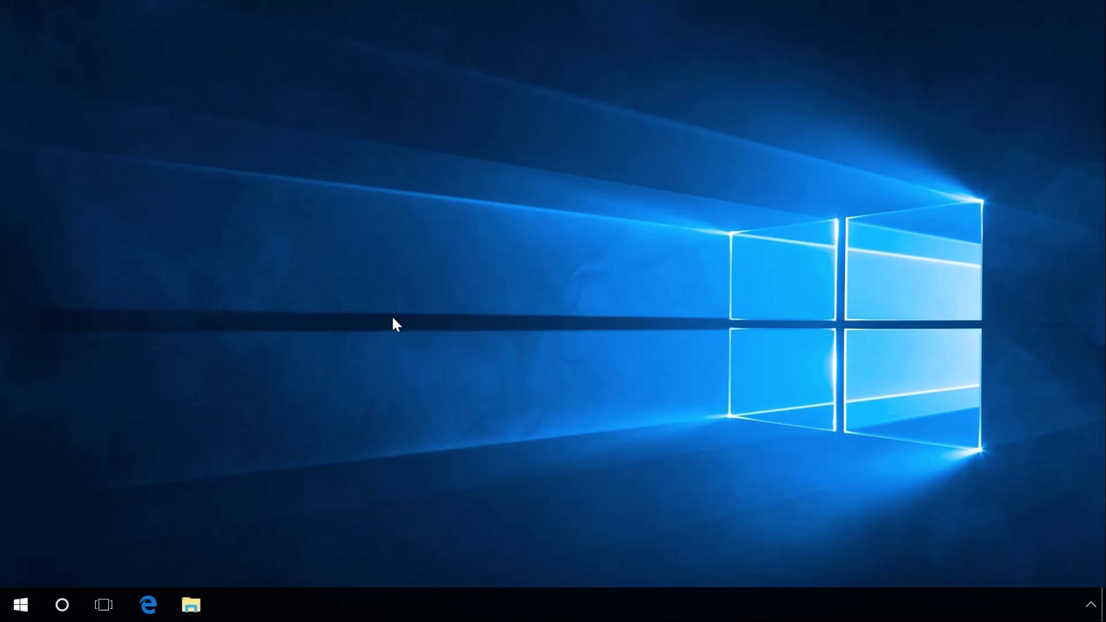
Launch Control Panel from the Windows System app group, then close it.
left_click(21, 604)
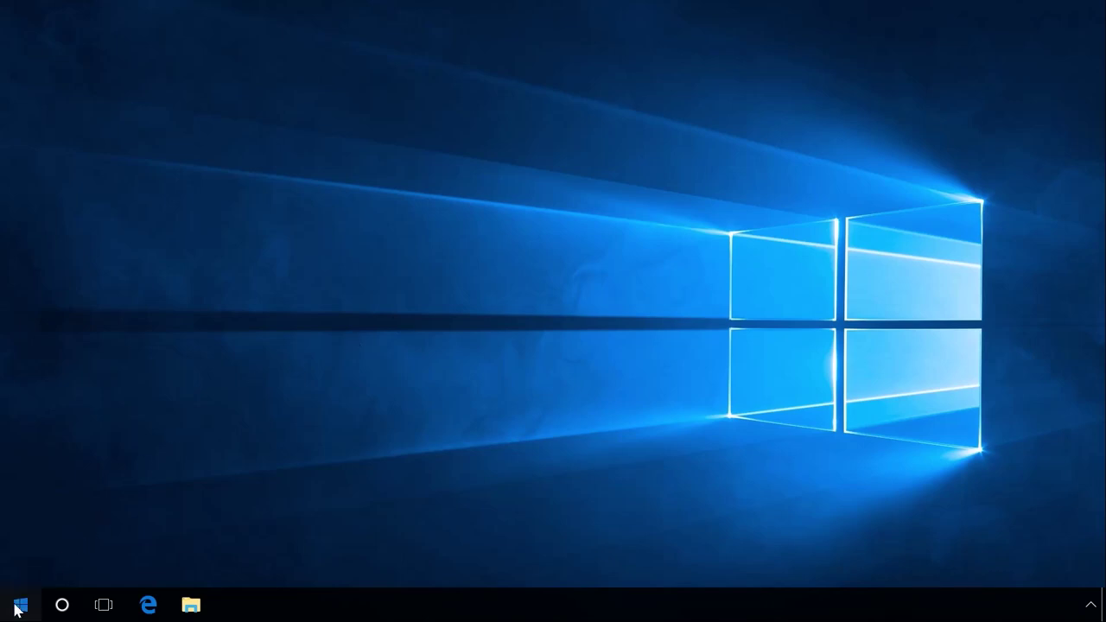
scroll(118, 489, "down", 6)
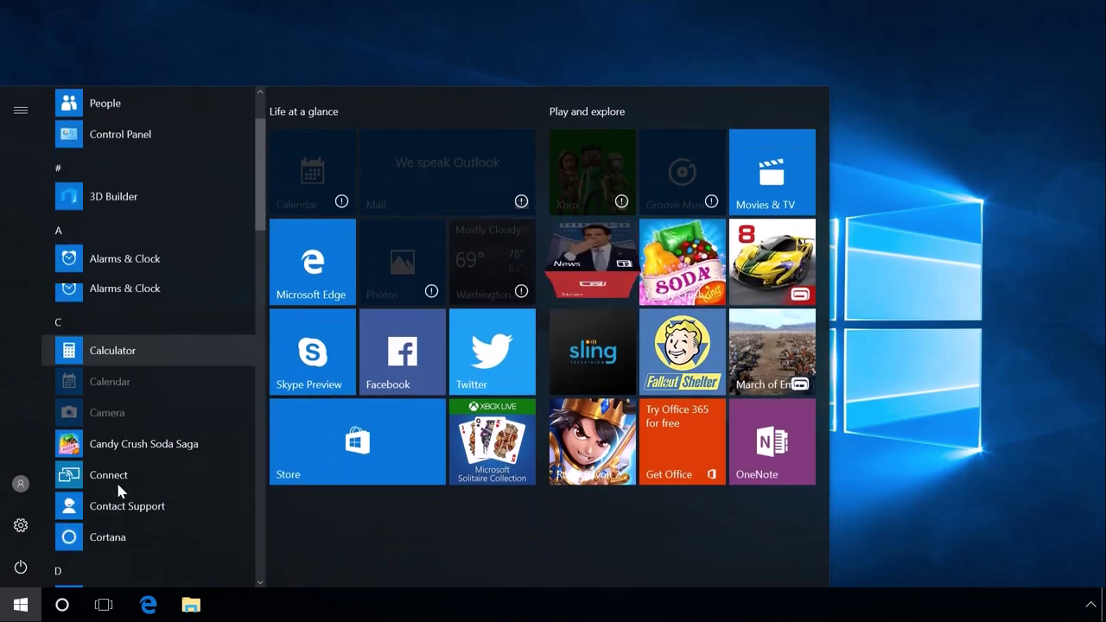
scroll(118, 489, "down", 8)
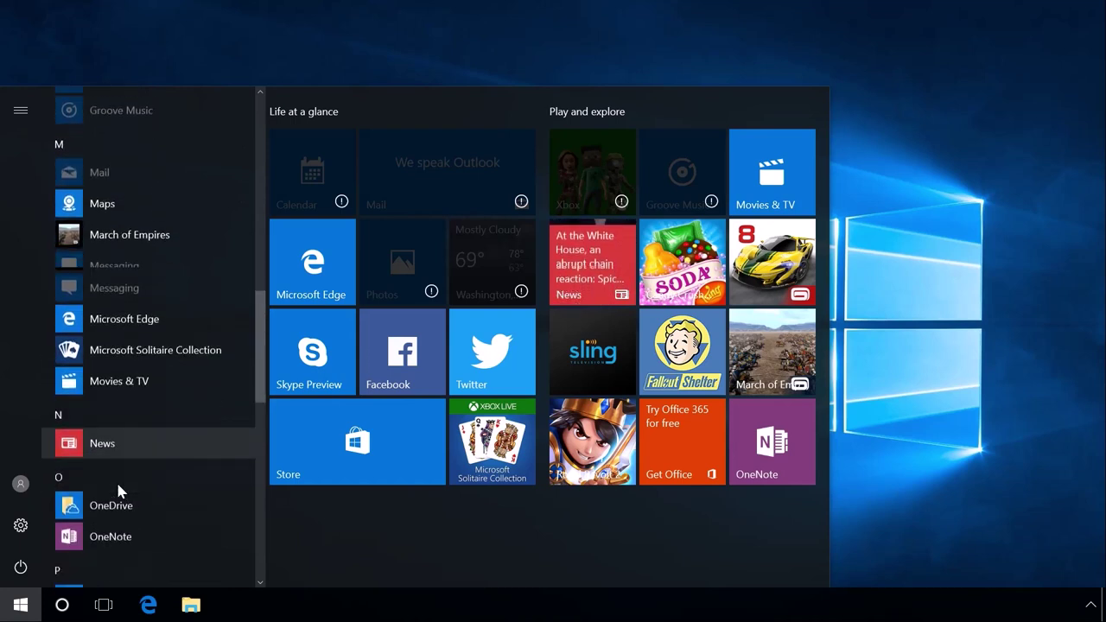
scroll(118, 487, "down", 7)
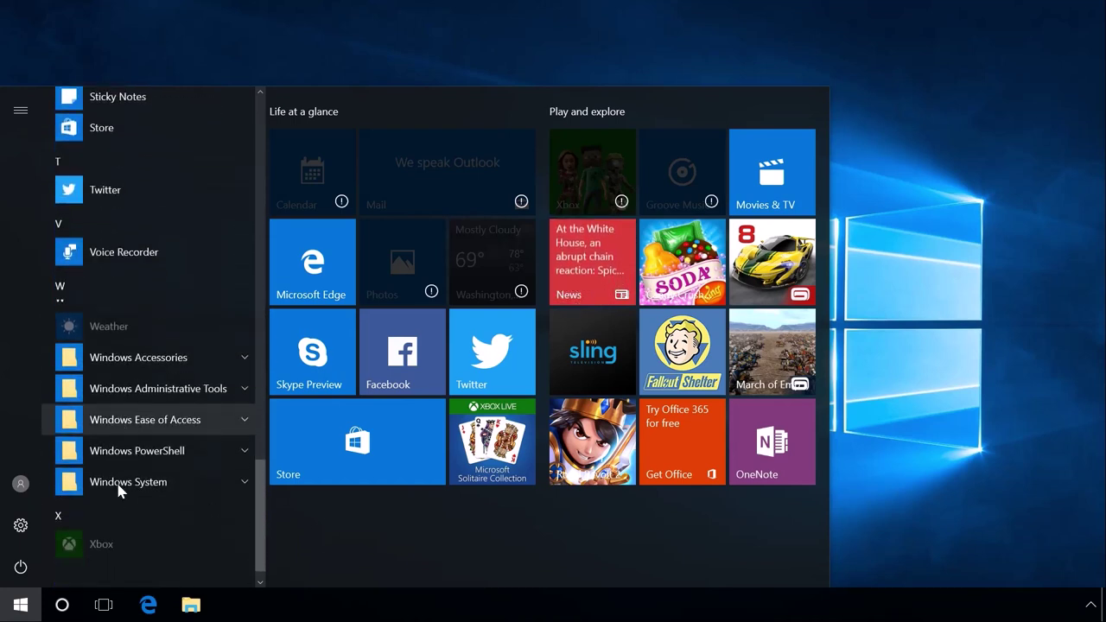
left_click(128, 464)
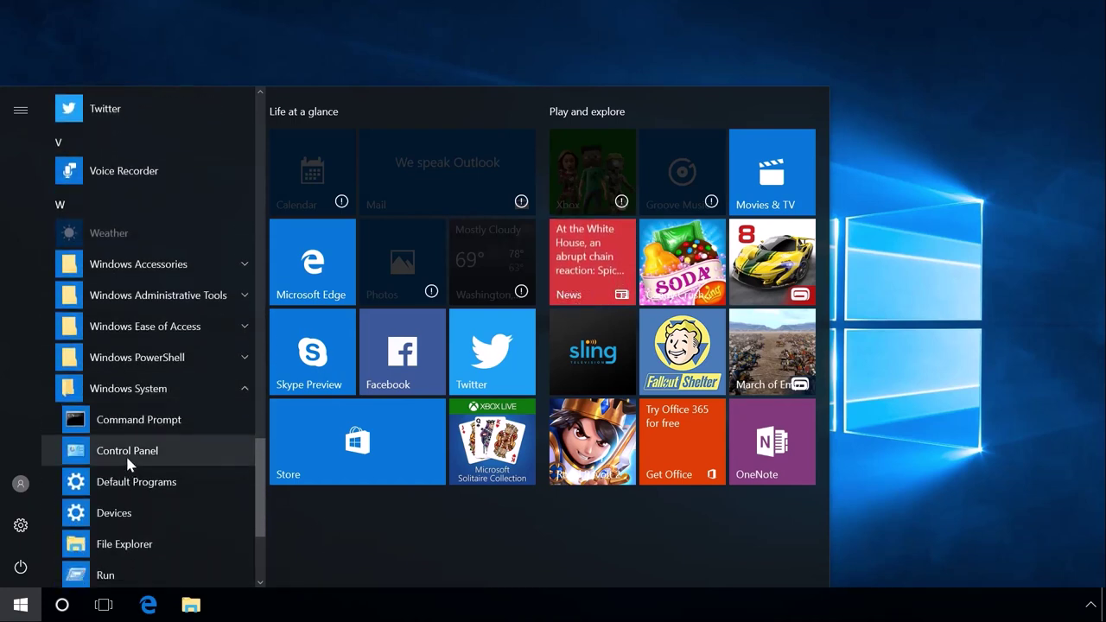
left_click(128, 458)
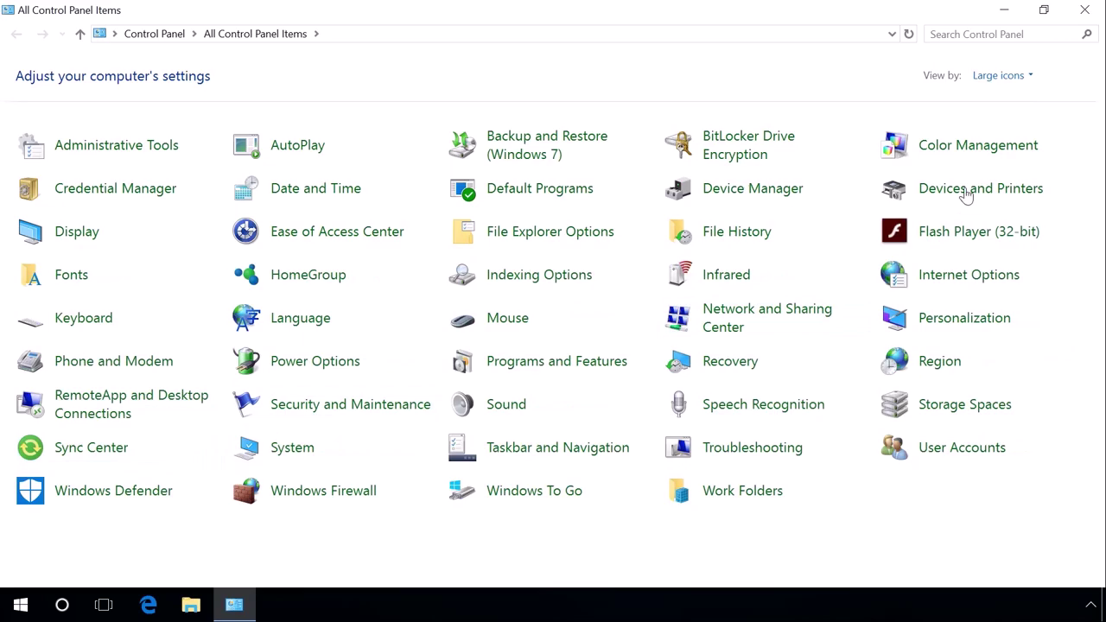
left_click(1085, 12)
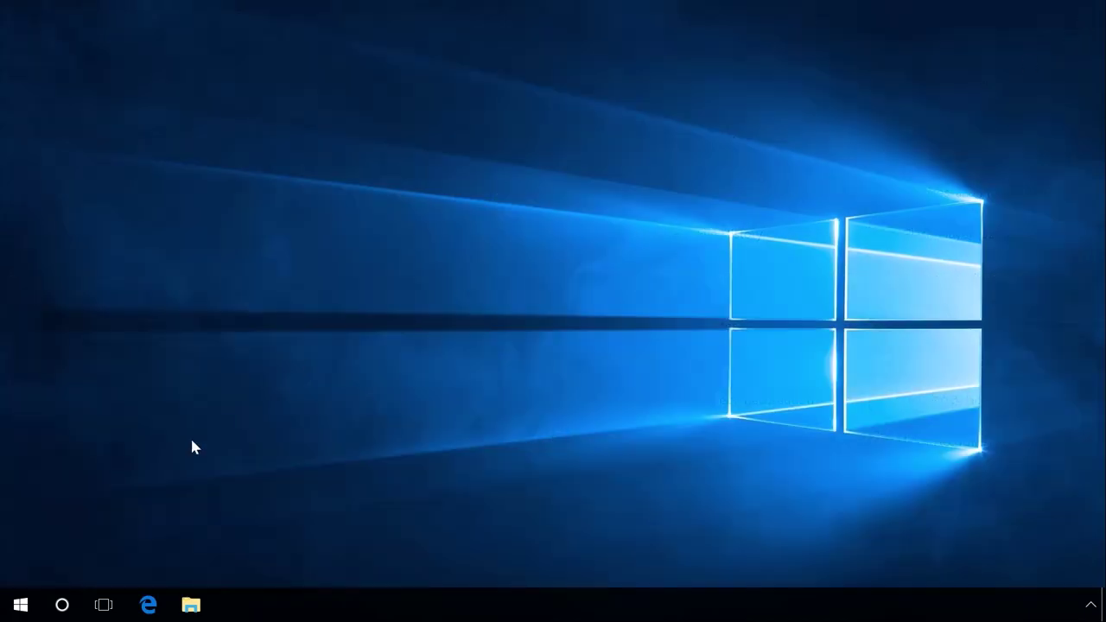
Search for 'control', open the Control Panel match, then close it.
left_click(62, 605)
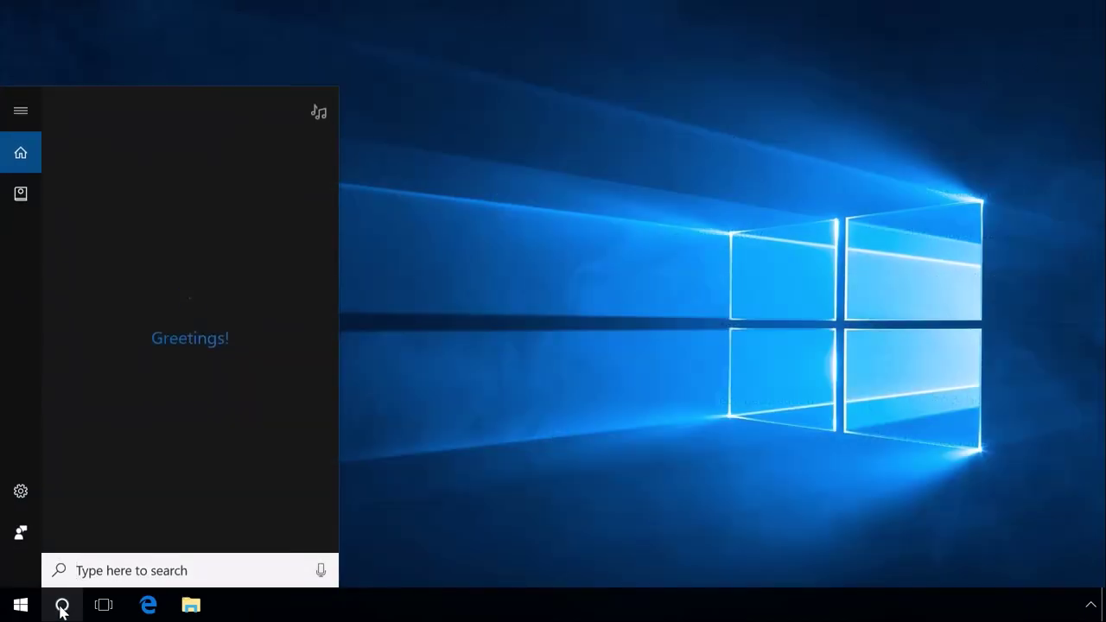
type("c")
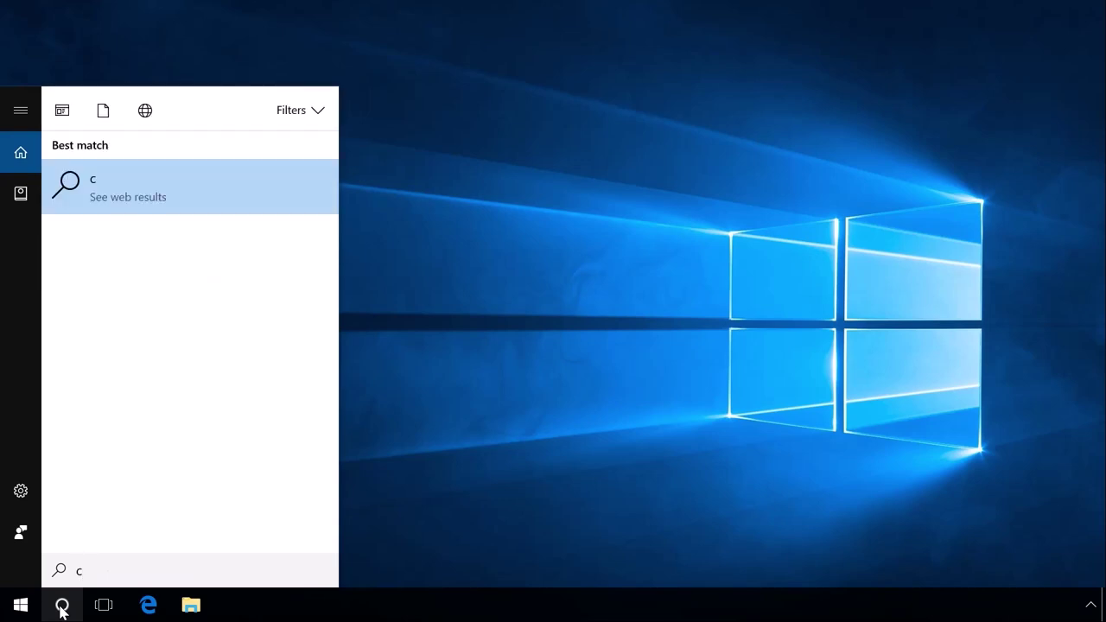
type("ontrol")
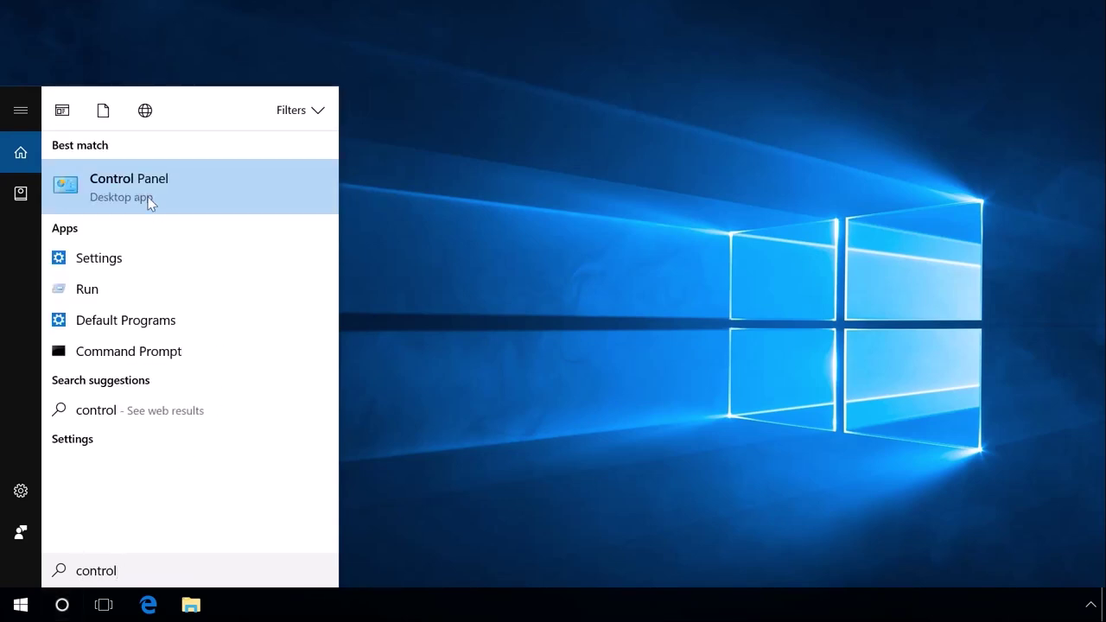
left_click(138, 193)
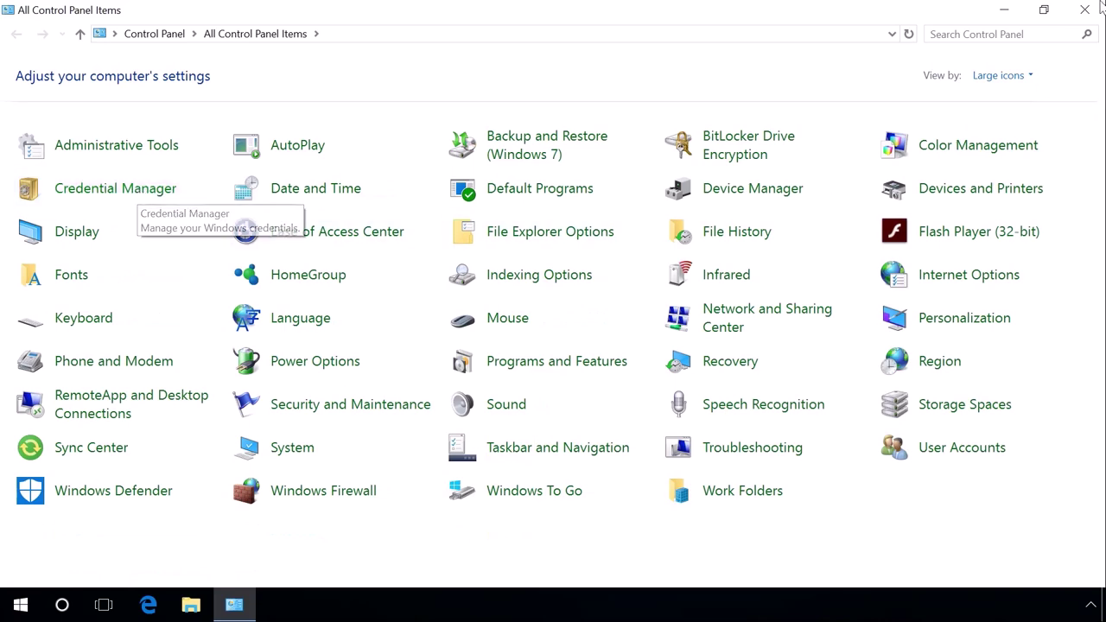
left_click(1069, 17)
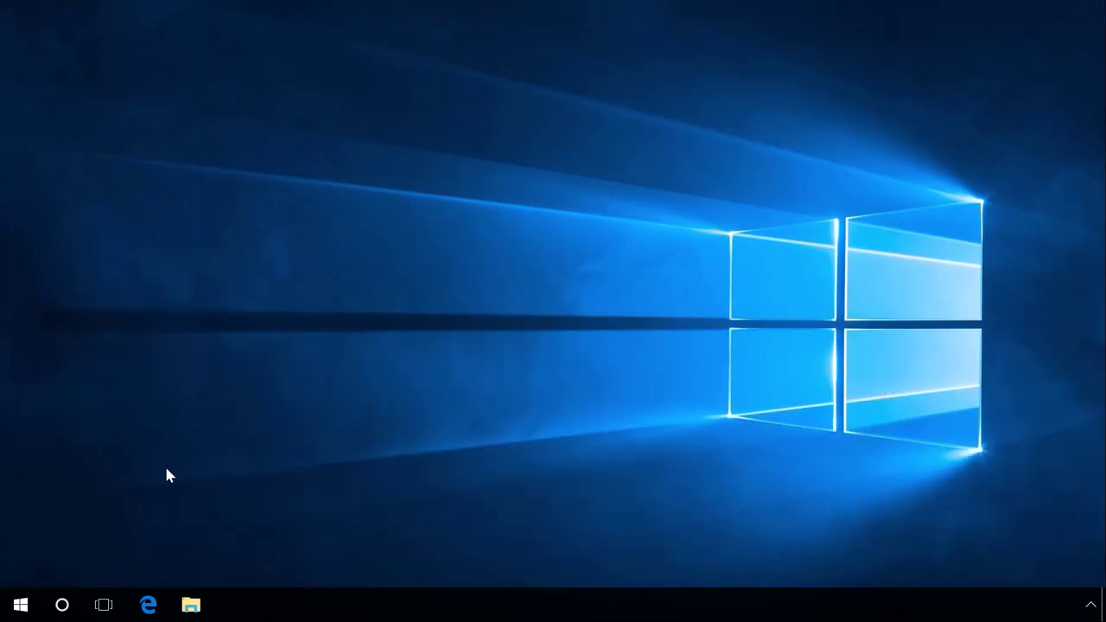
Enable the Control Panel desktop icon under Personalization > Themes > Desktop icon settings.
left_click(20, 604)
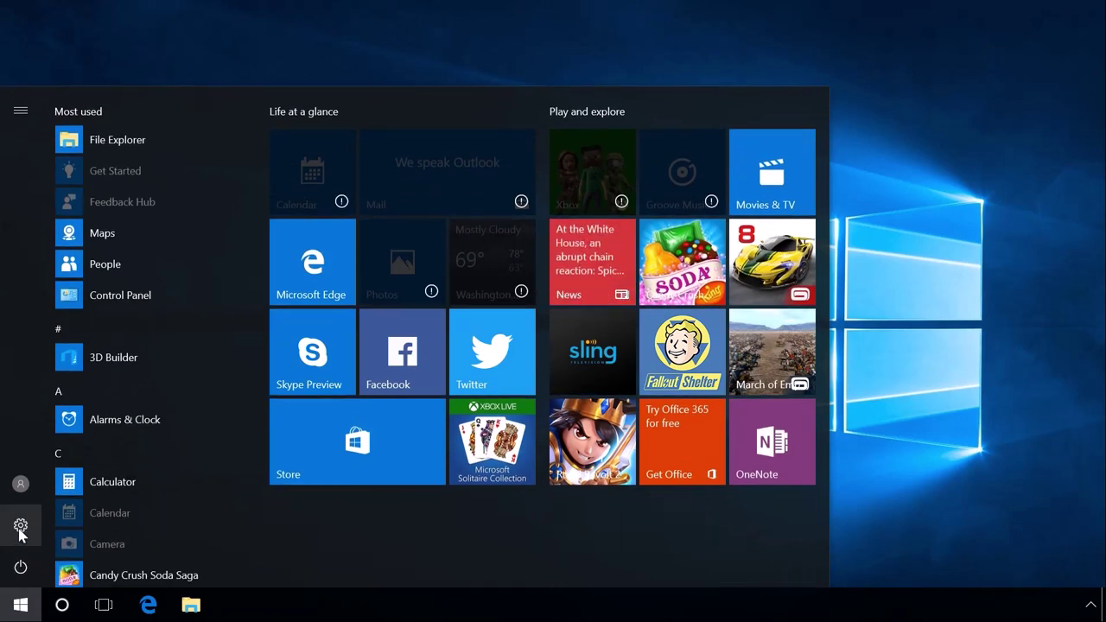
left_click(21, 526)
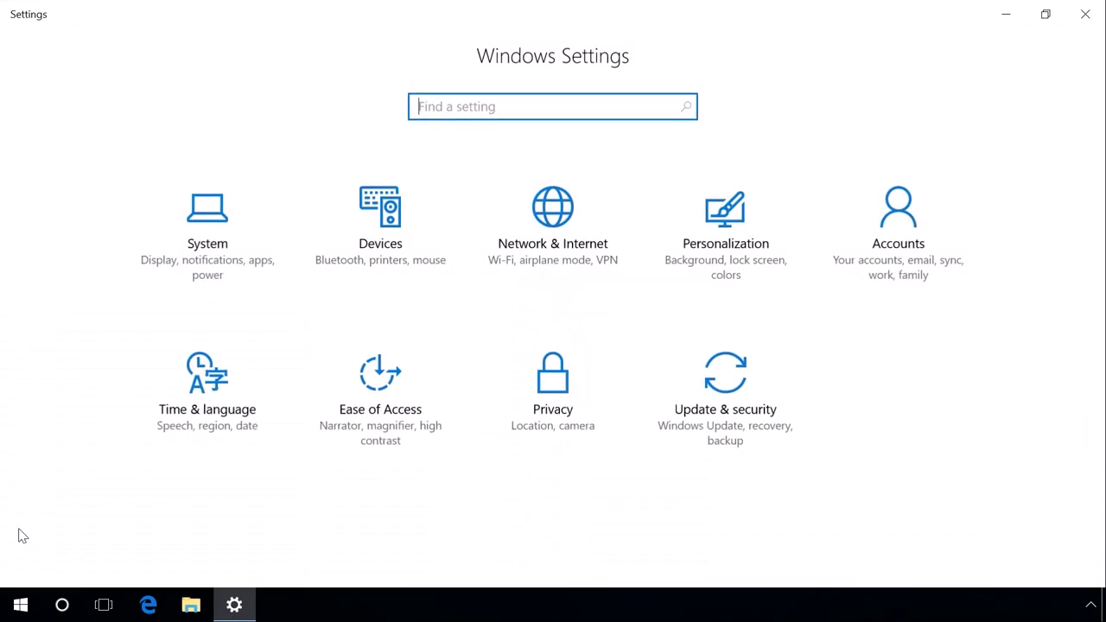
left_click(710, 244)
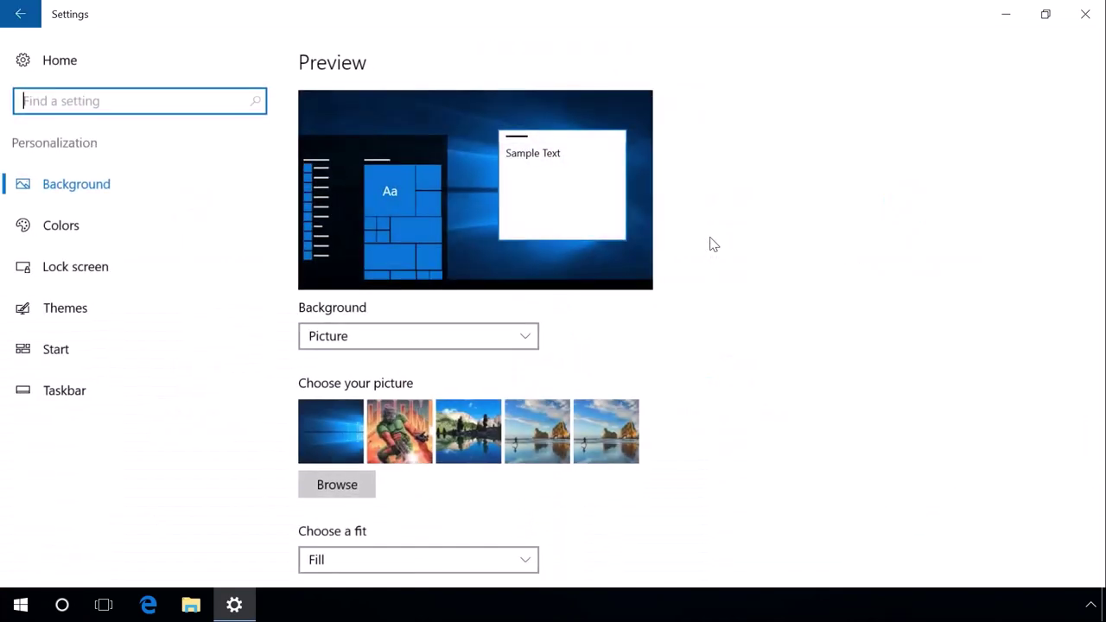
left_click(79, 311)
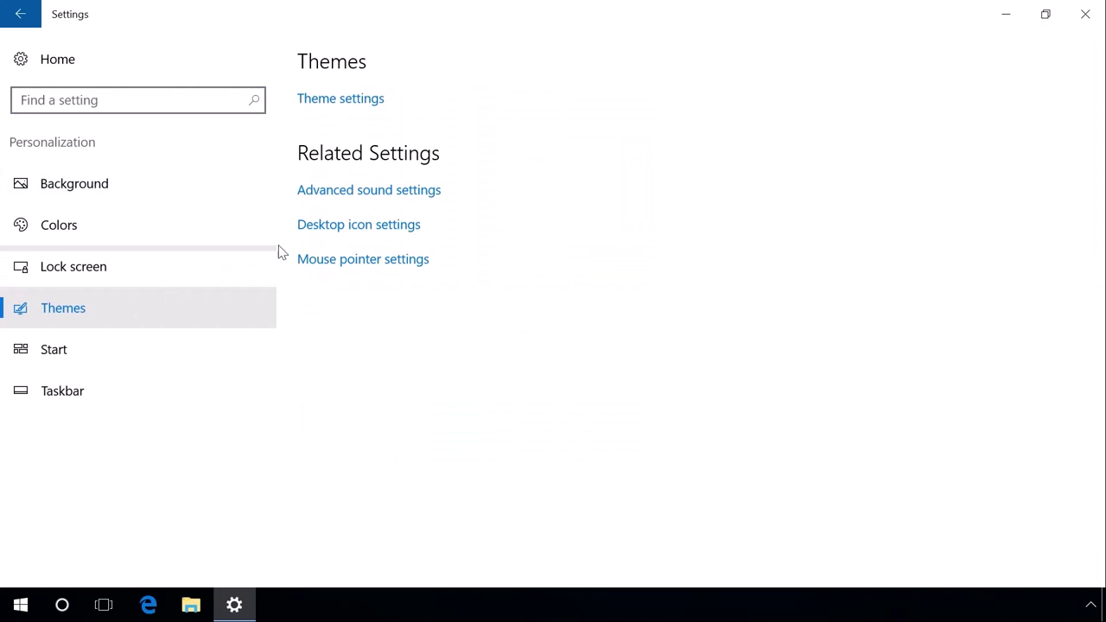
left_click(323, 226)
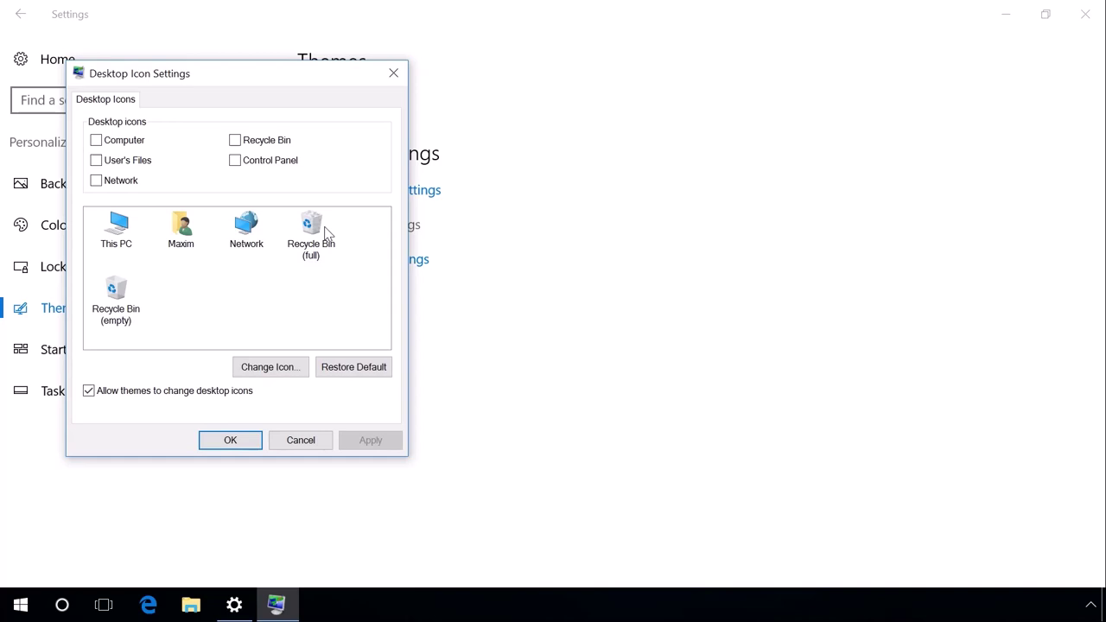
left_click(264, 164)
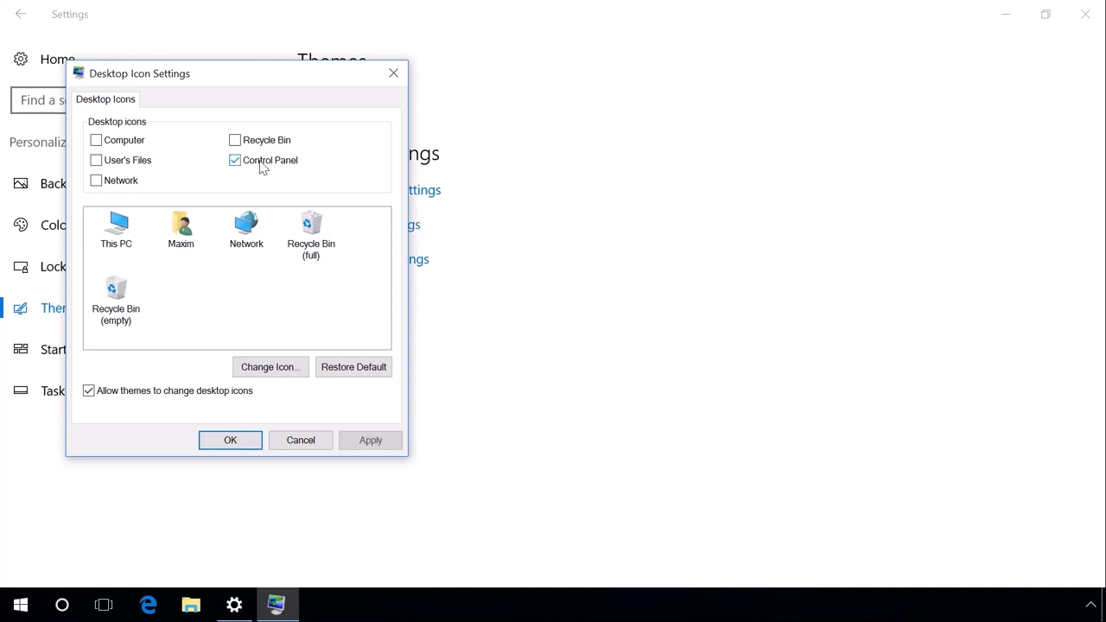
left_click(230, 441)
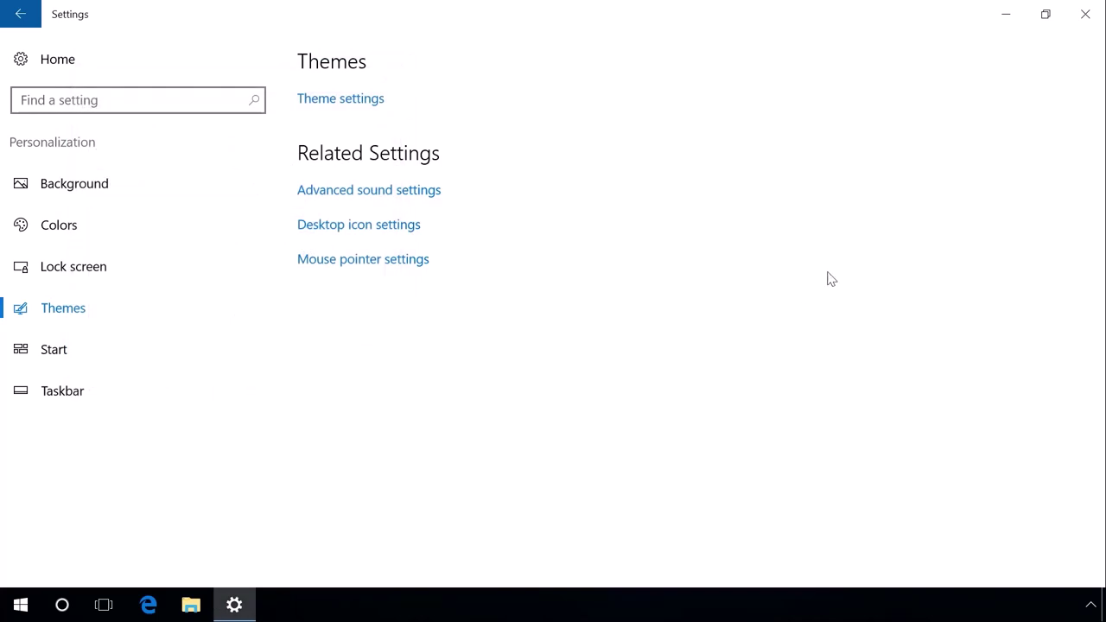
left_click(1076, 16)
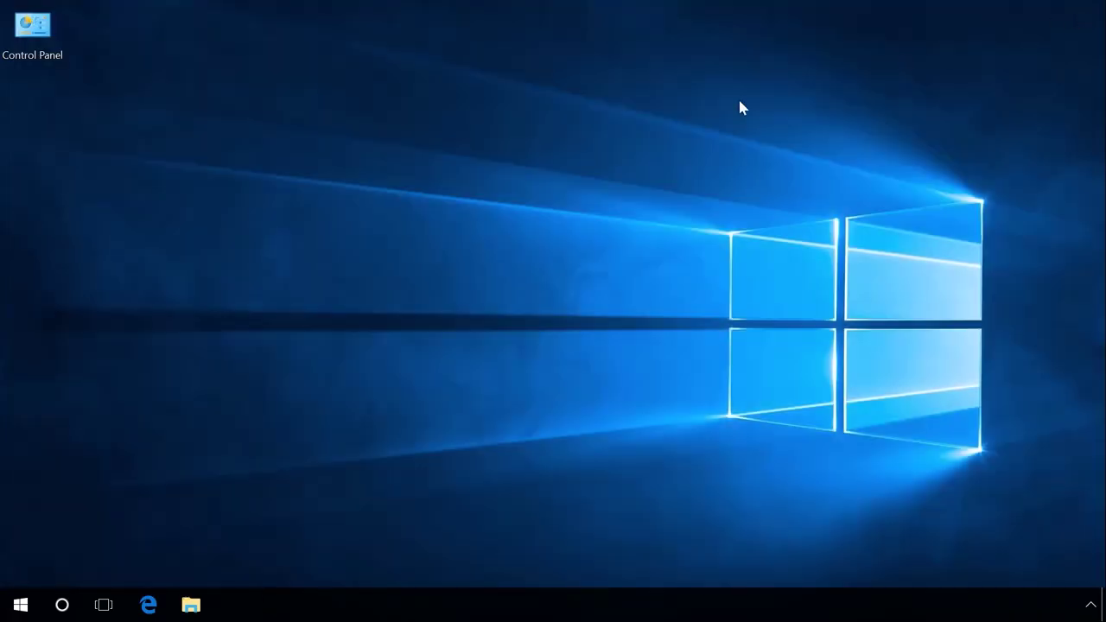
double_click(45, 33)
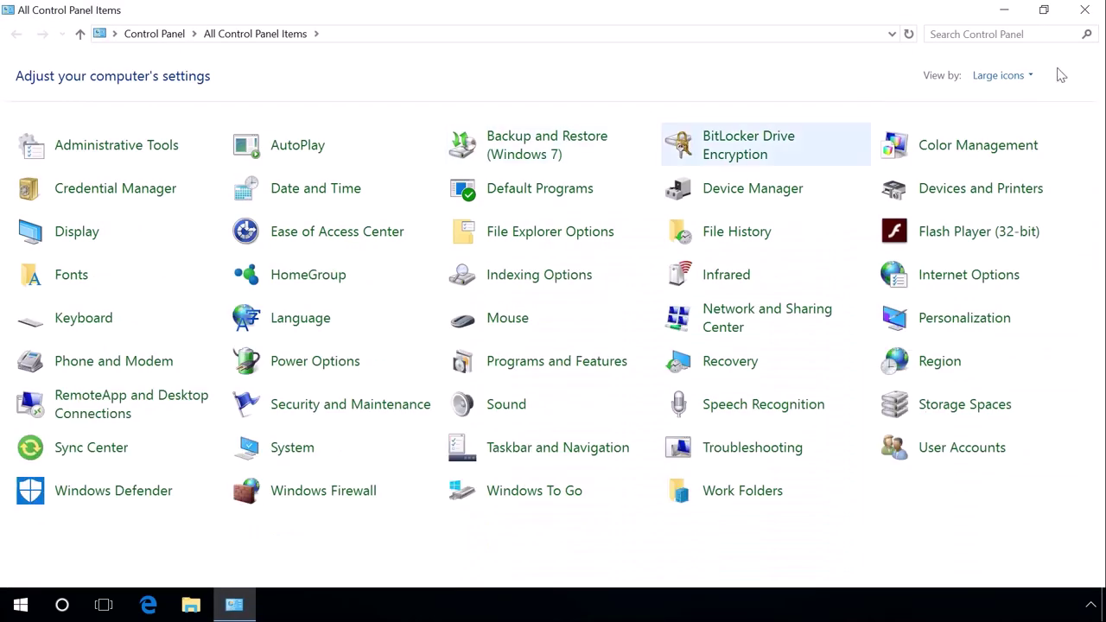
left_click(1086, 11)
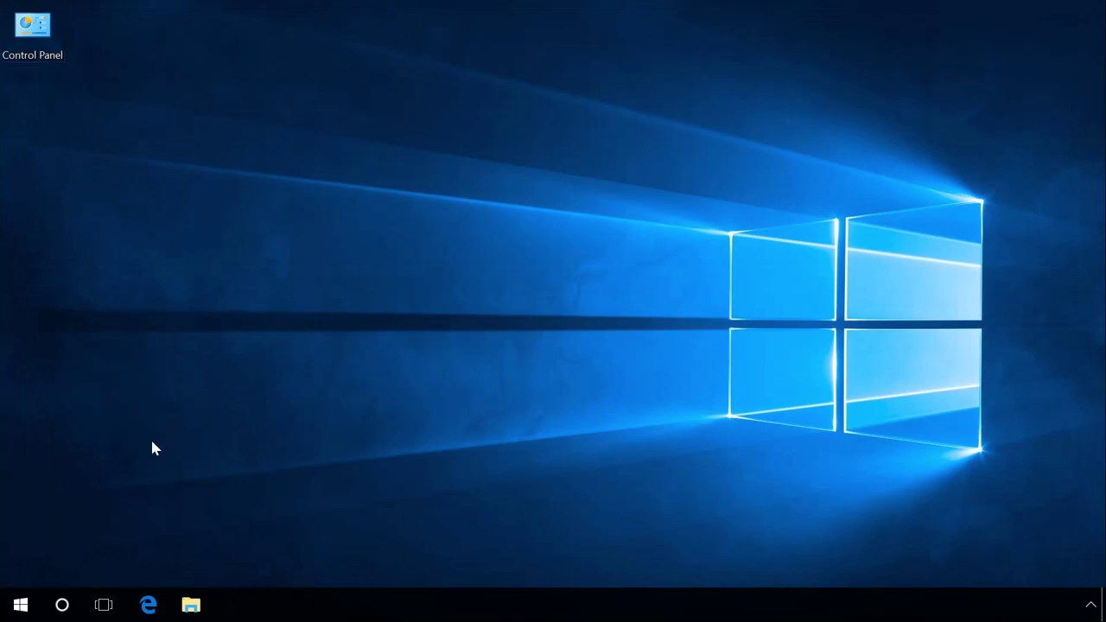
In the Run box, replace the old gpedit.msc entry with 'control'.
key("super+r")
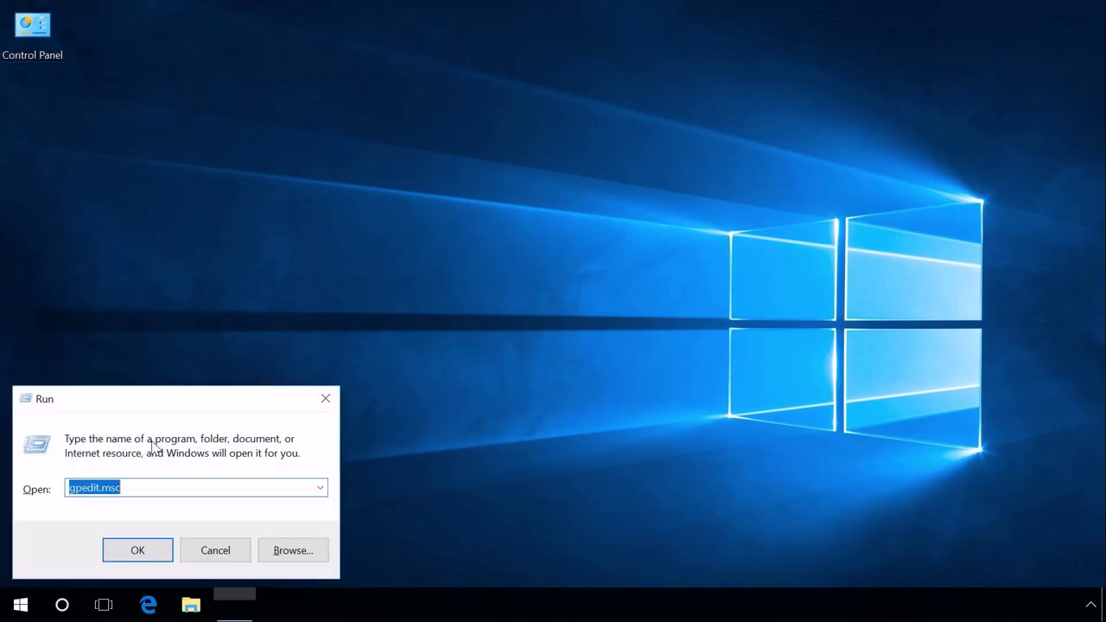
key("BackSpace")
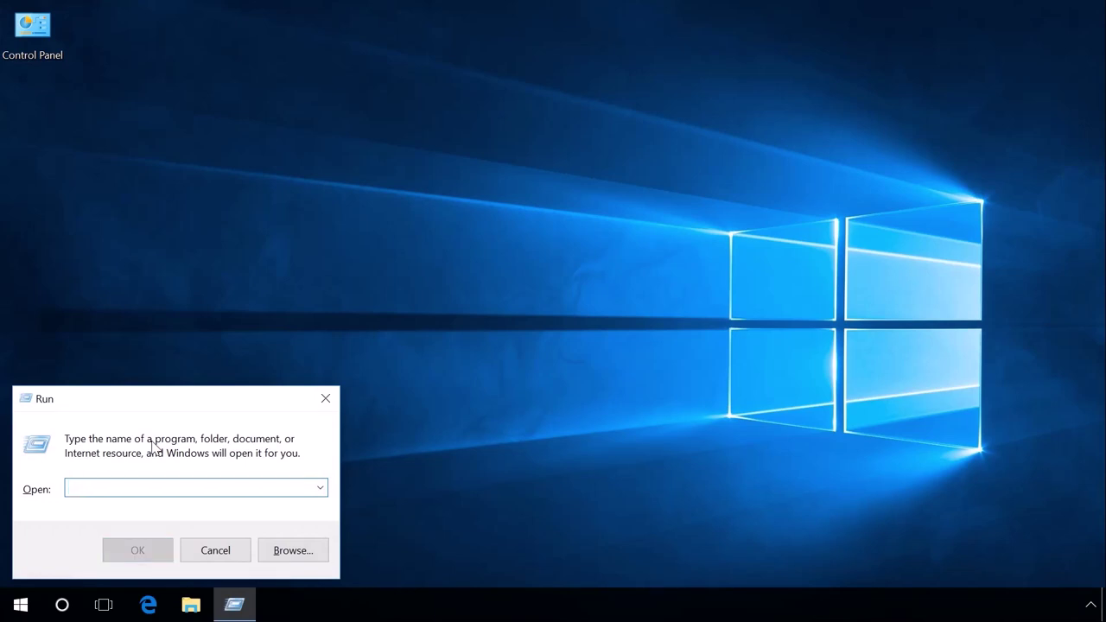
type("control")
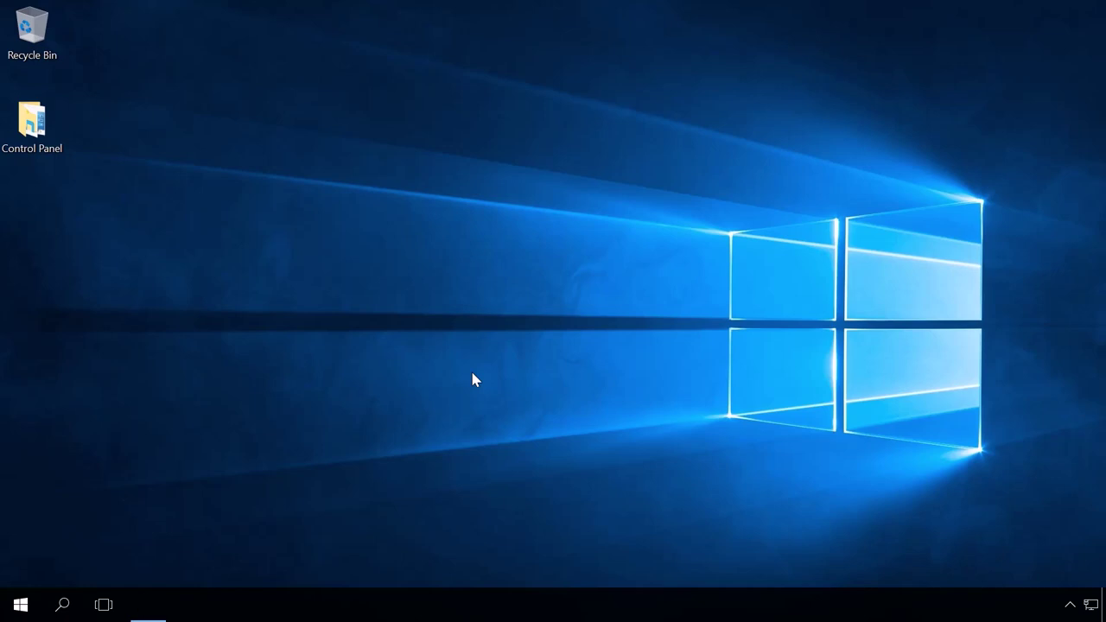
Create a New > Shortcut on the desktop targeting 'control' and name it 'Control Panel'.
right_click(156, 201)
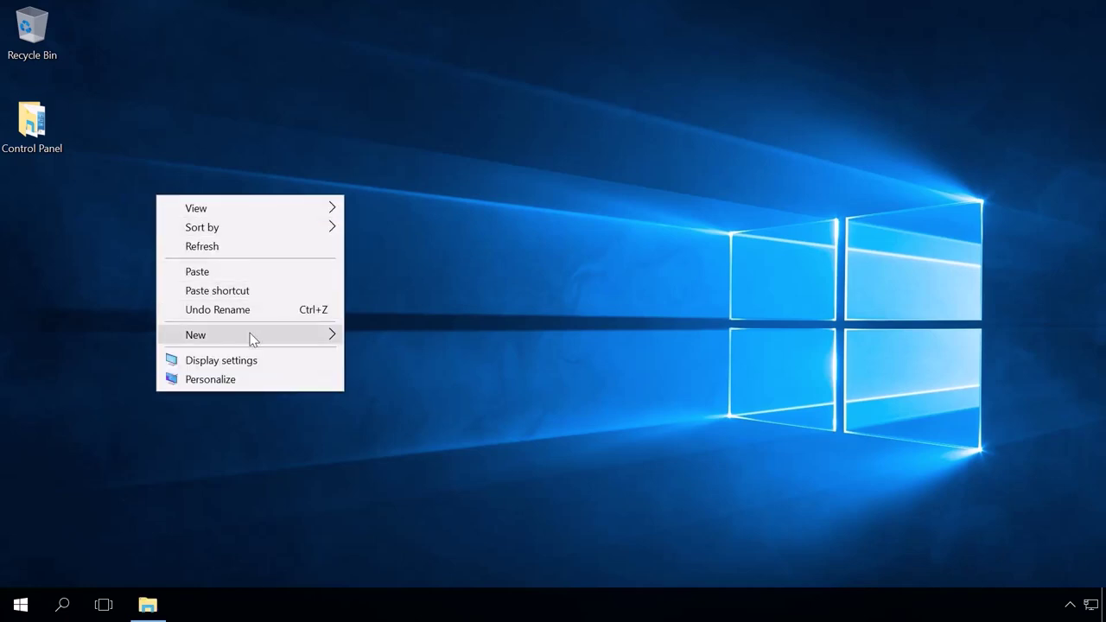
mouse_move(250, 338)
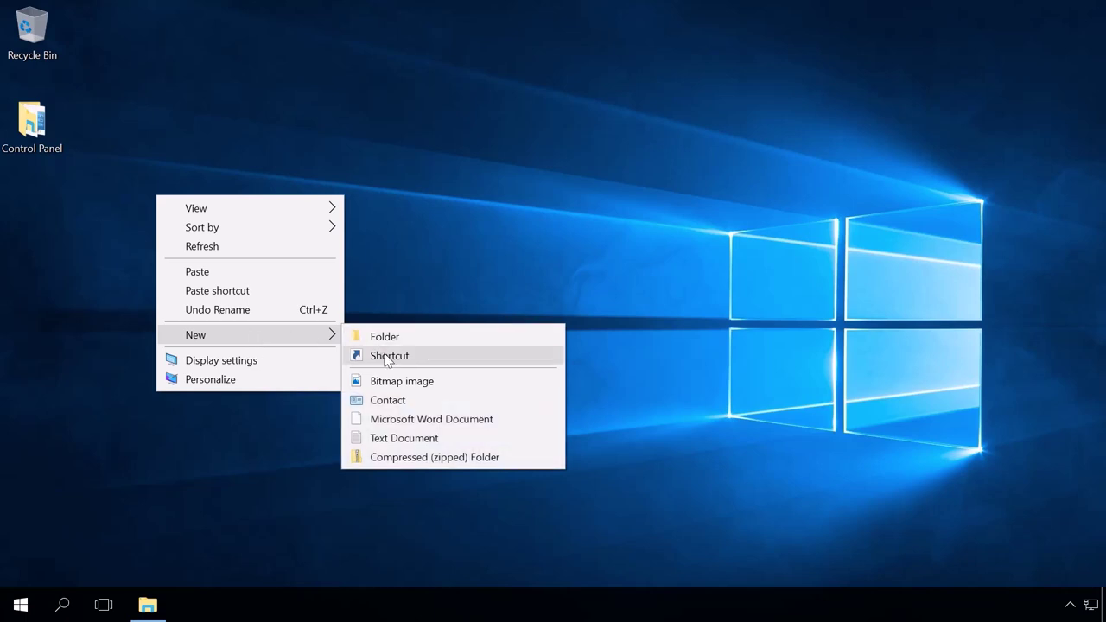
left_click(386, 358)
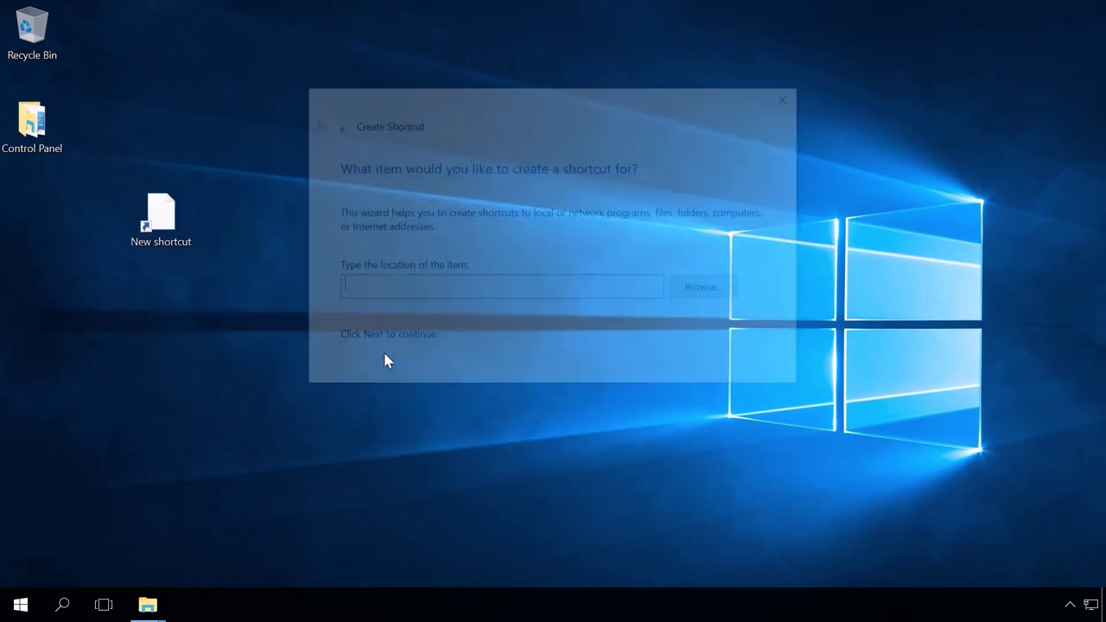
type("control")
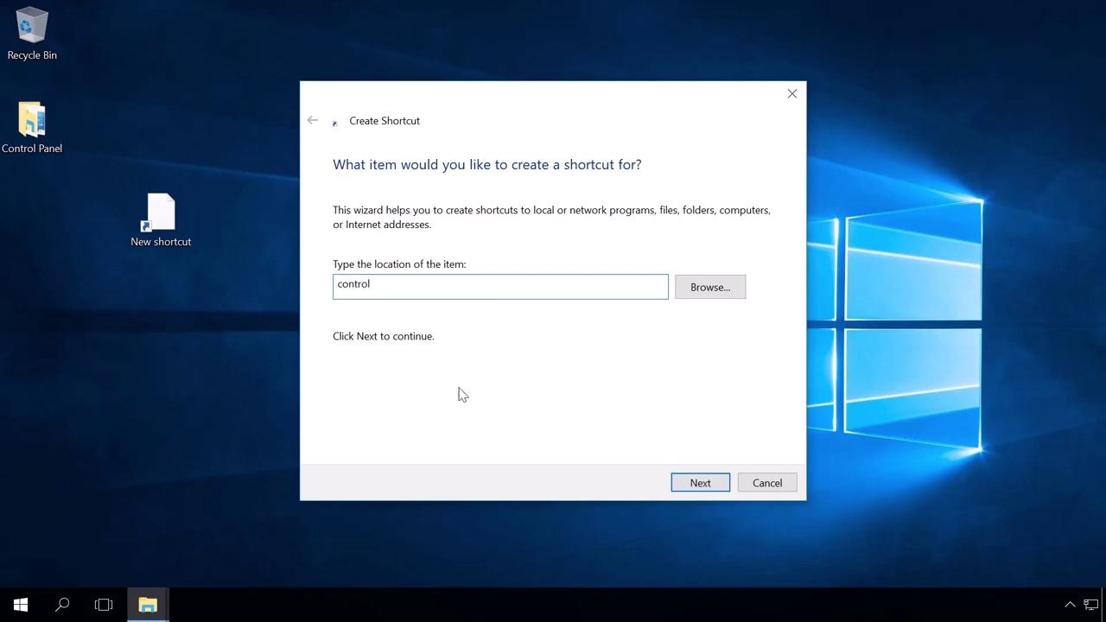
left_click(699, 482)
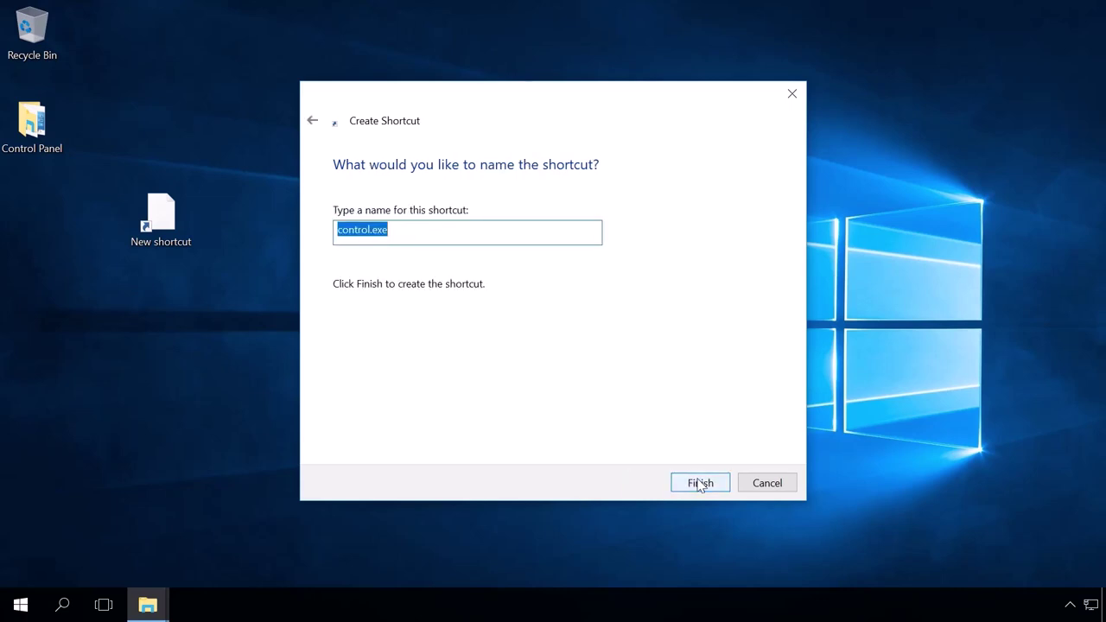
type("Control ")
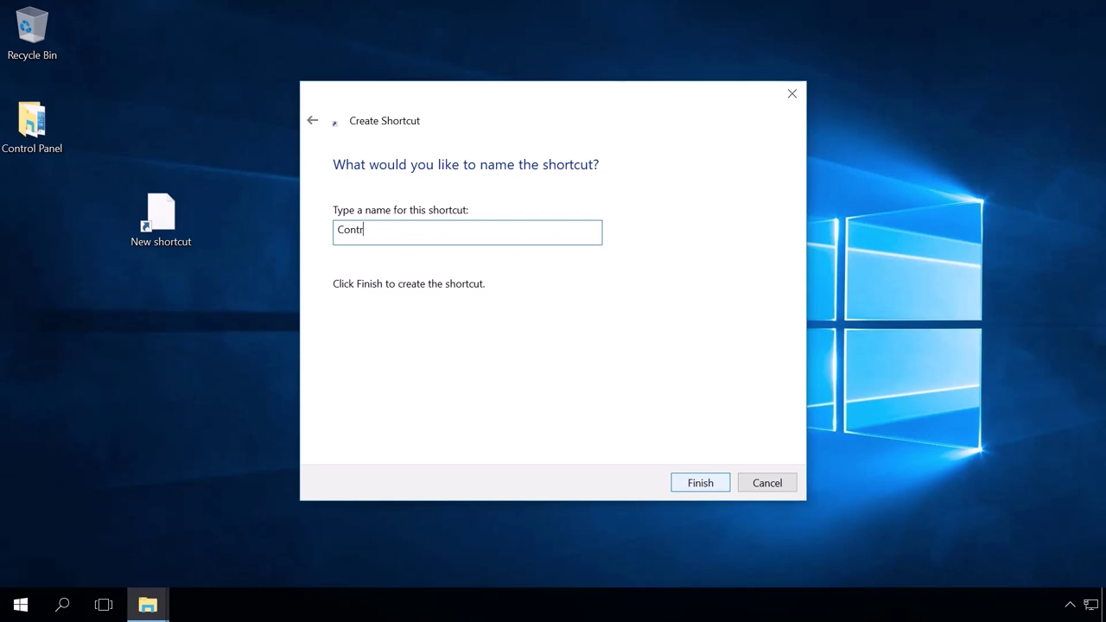
type("Panel")
left_click(693, 482)
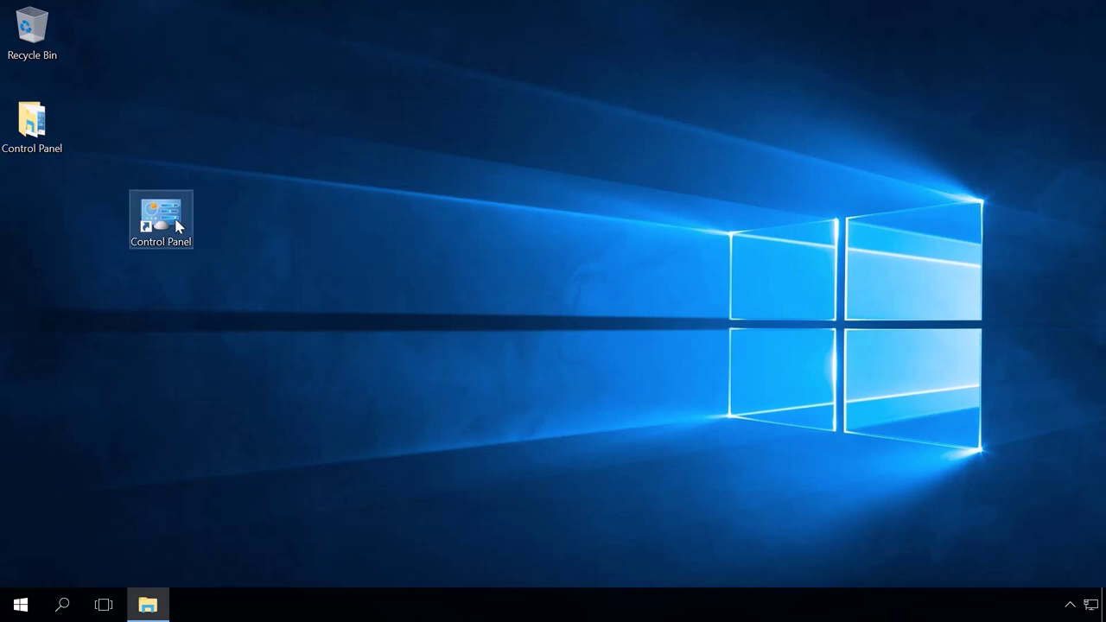
double_click(177, 227)
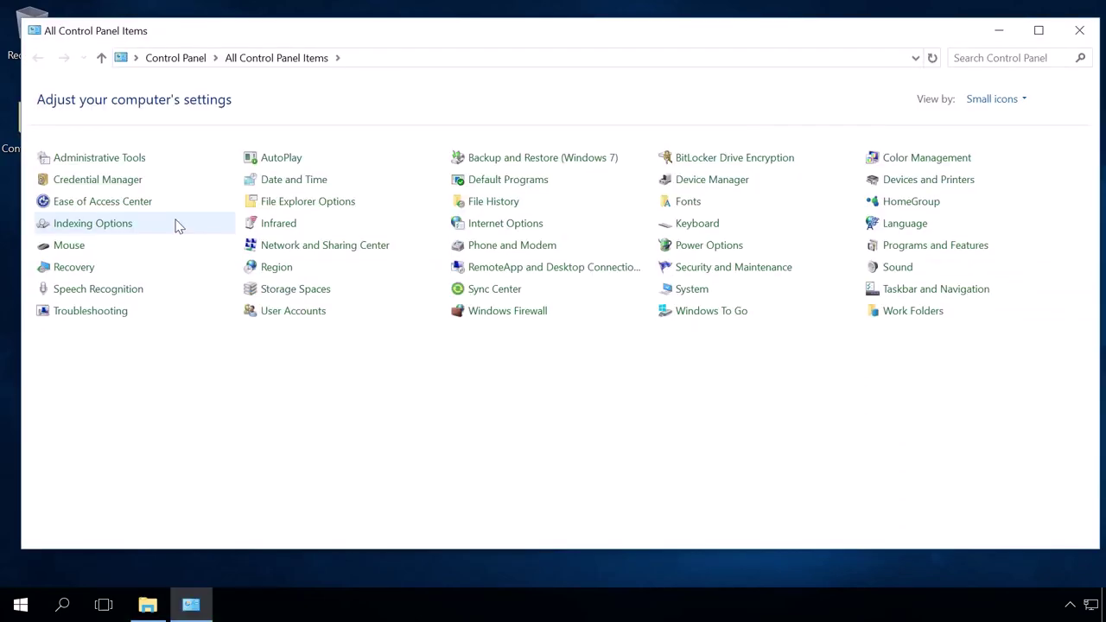
left_click(1078, 37)
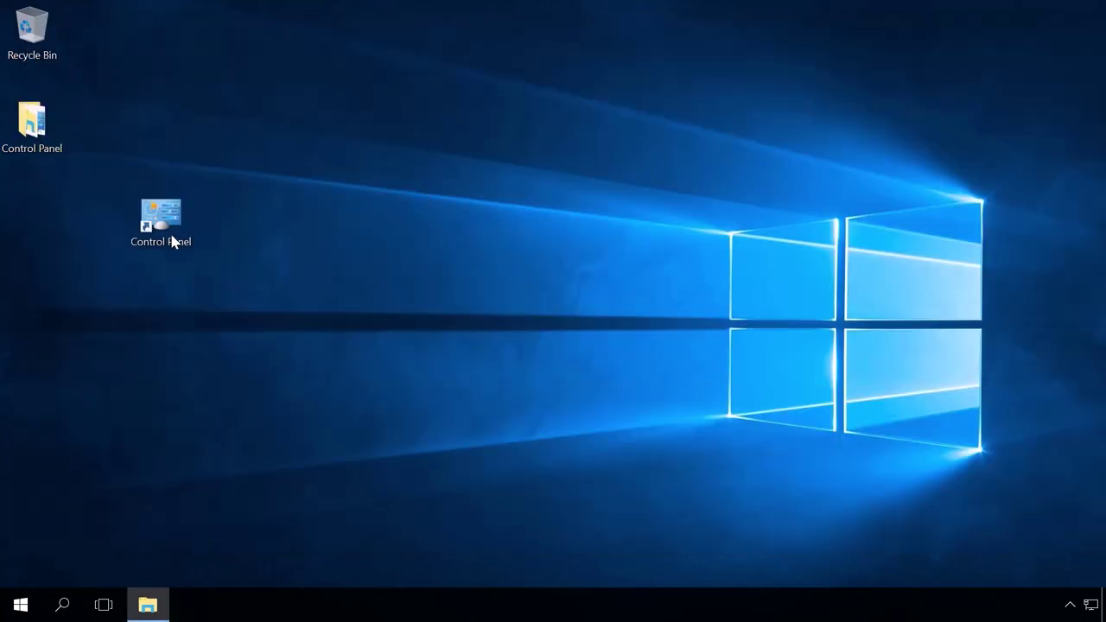
left_click(167, 235)
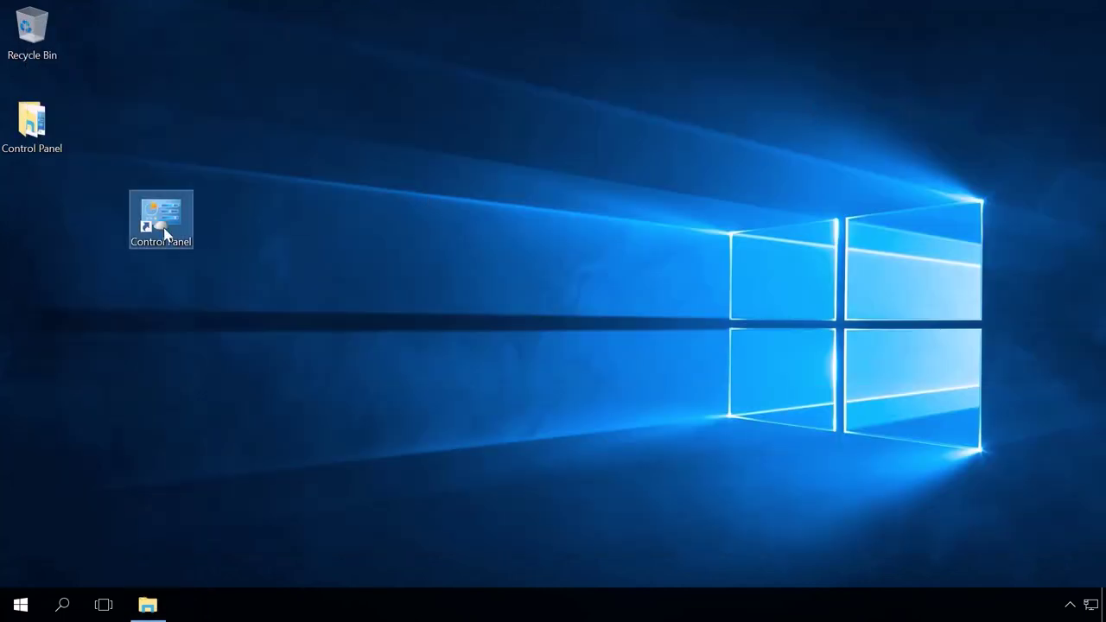
right_click(167, 235)
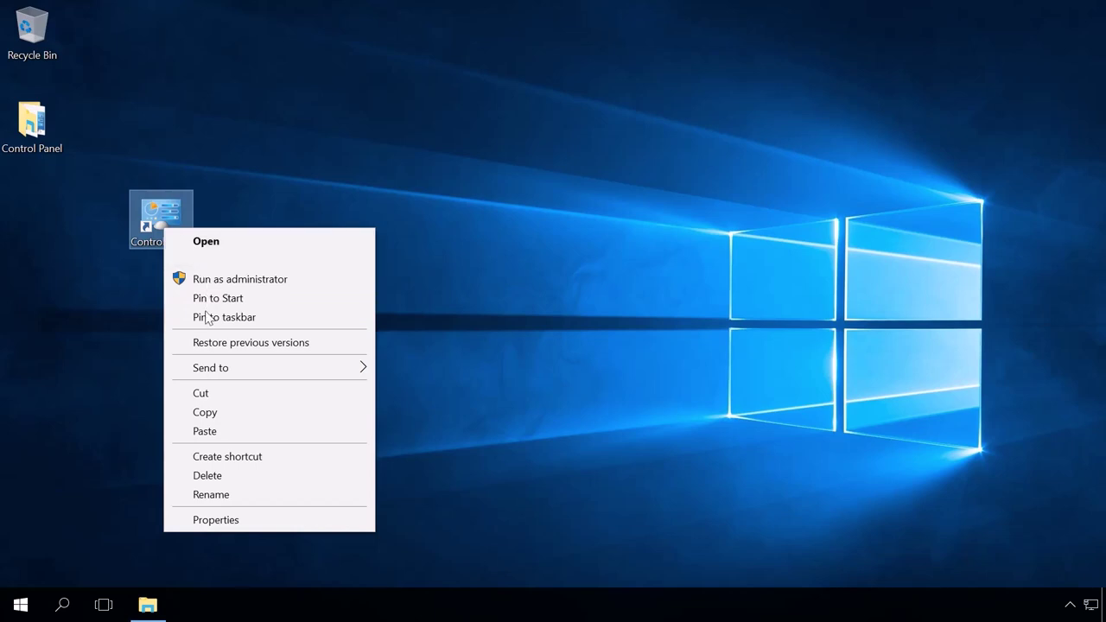
left_click(259, 210)
left_click(260, 210)
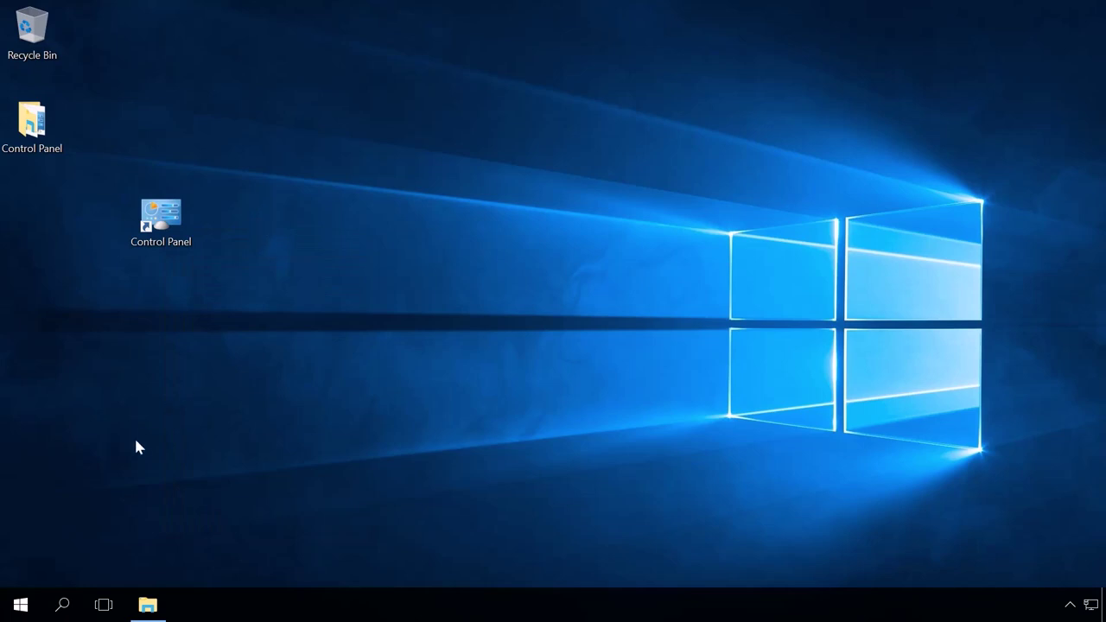
right_click(21, 607)
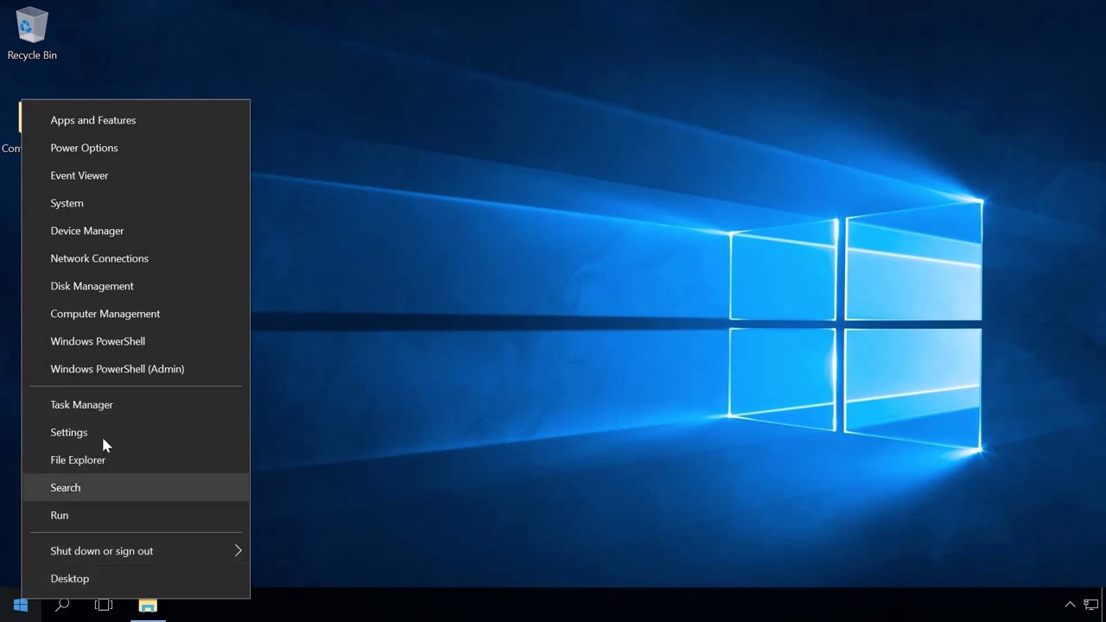
left_click(302, 439)
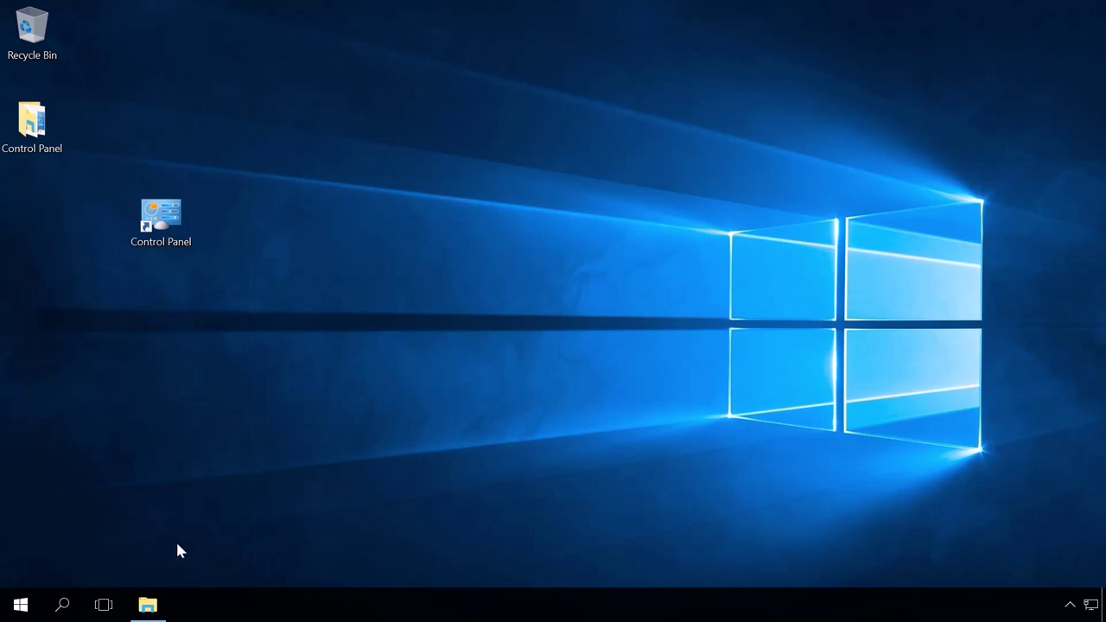
Restore the Group2 window, maximize and un-maximize it, and compare against the Win+X menu.
left_click(149, 607)
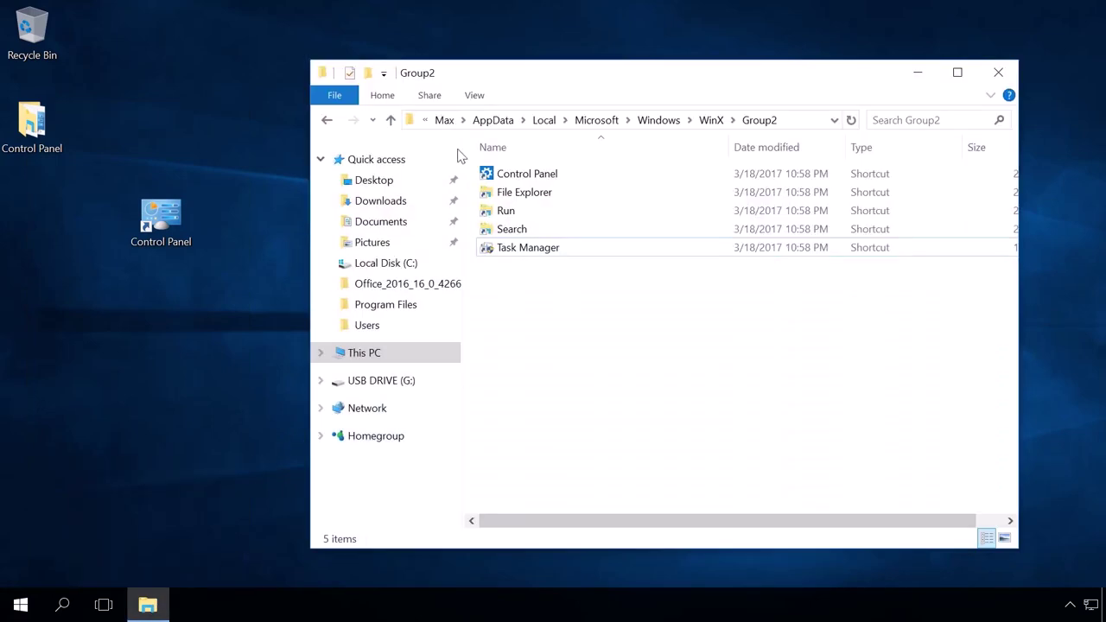
double_click(472, 76)
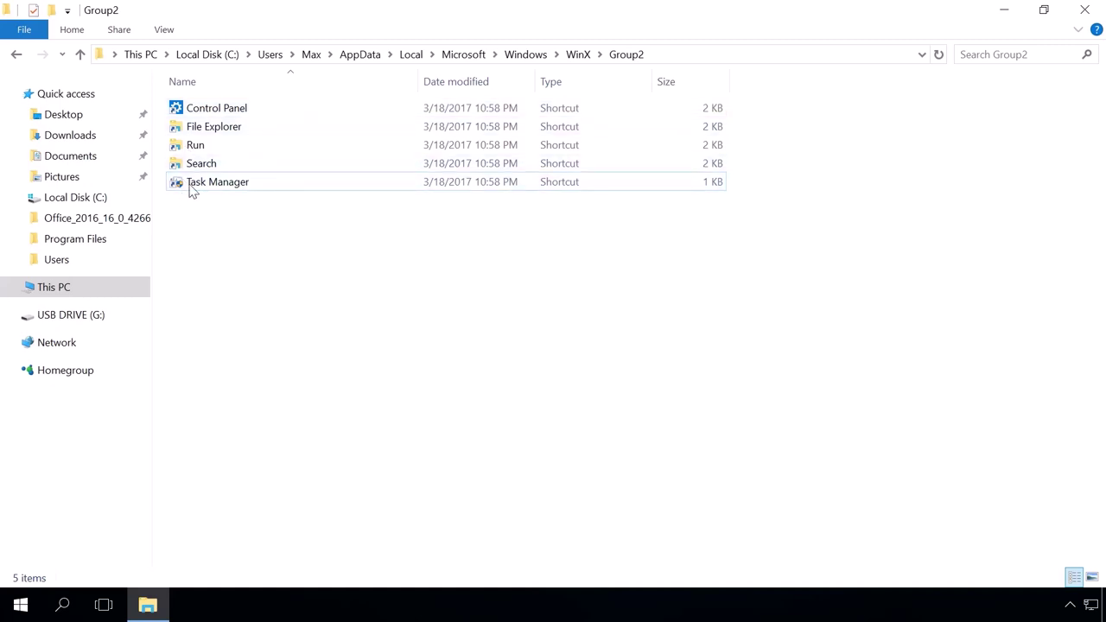
left_click(1044, 10)
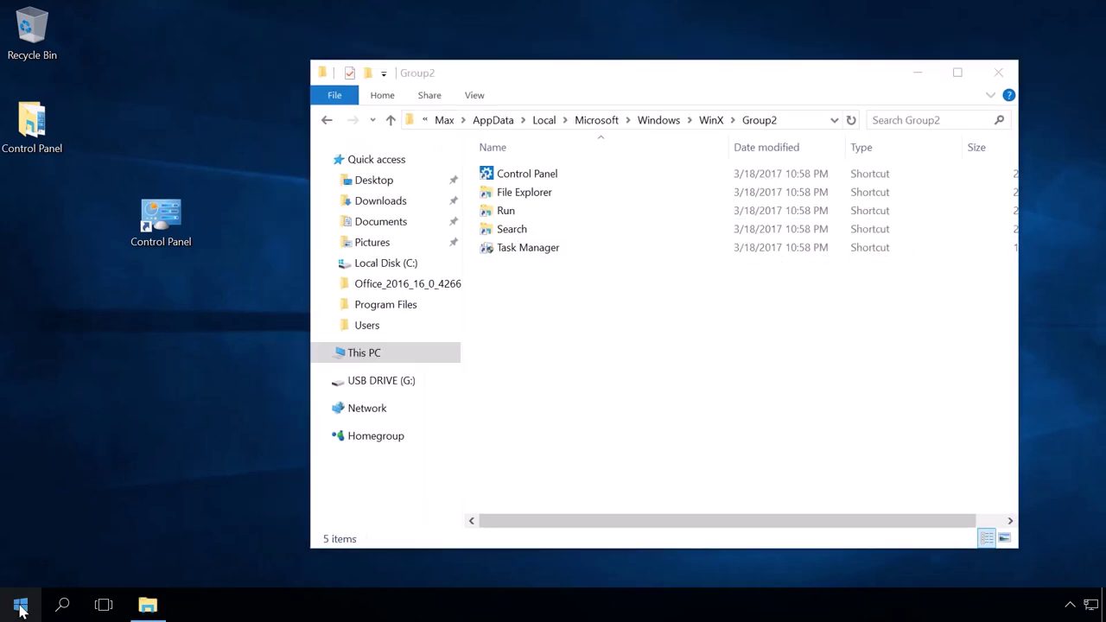
right_click(21, 609)
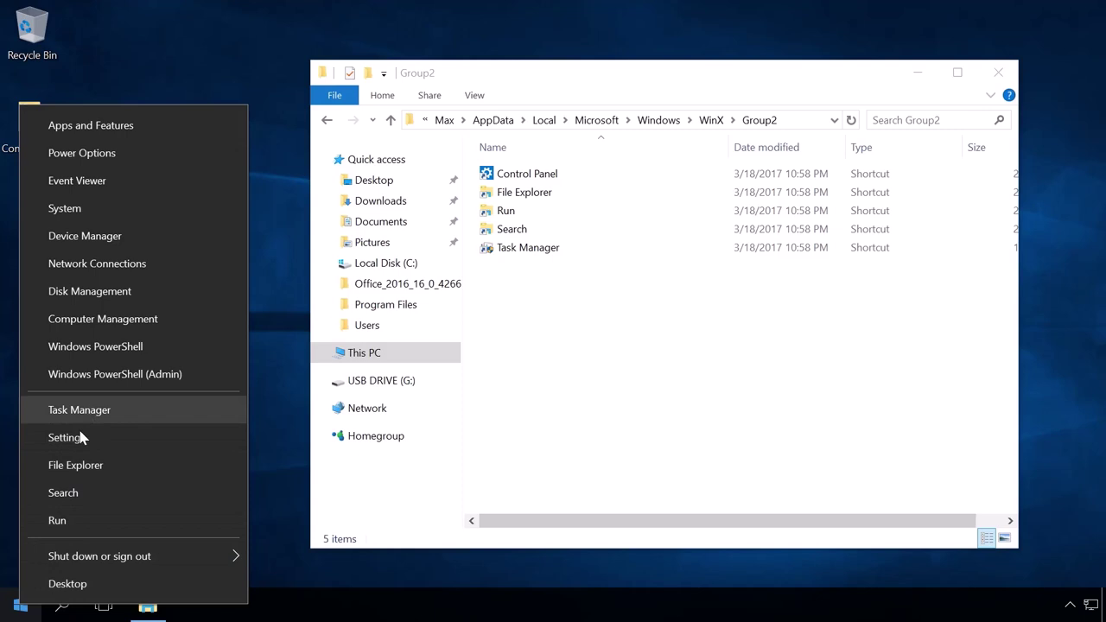
left_click(273, 436)
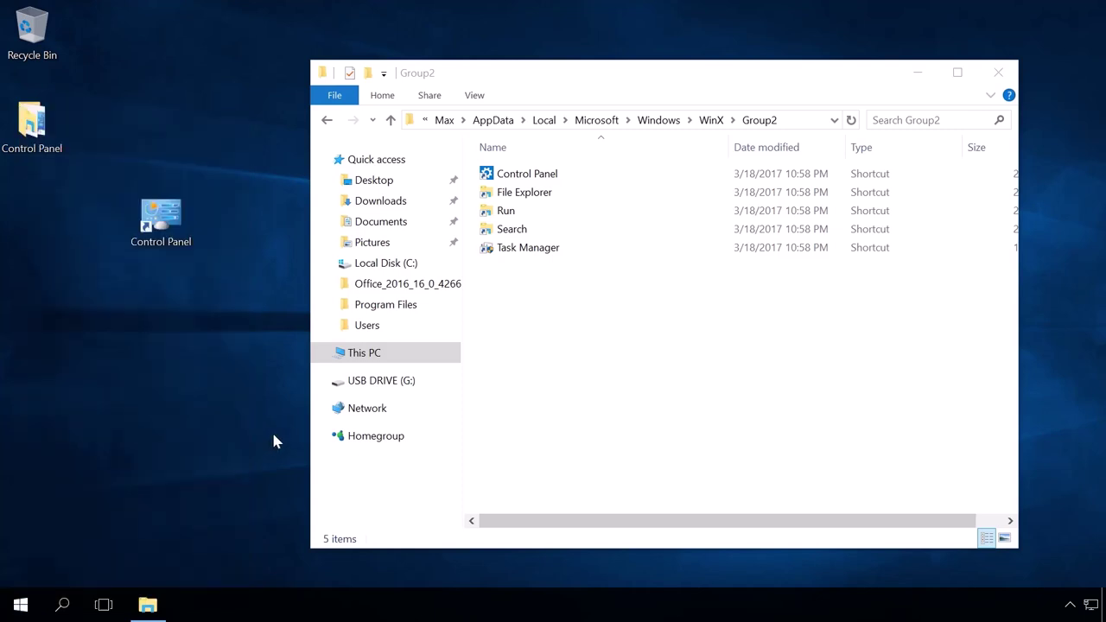
Copy the Control Panel shortcut out of the desktop Control Panel folder, then close that folder.
double_click(45, 141)
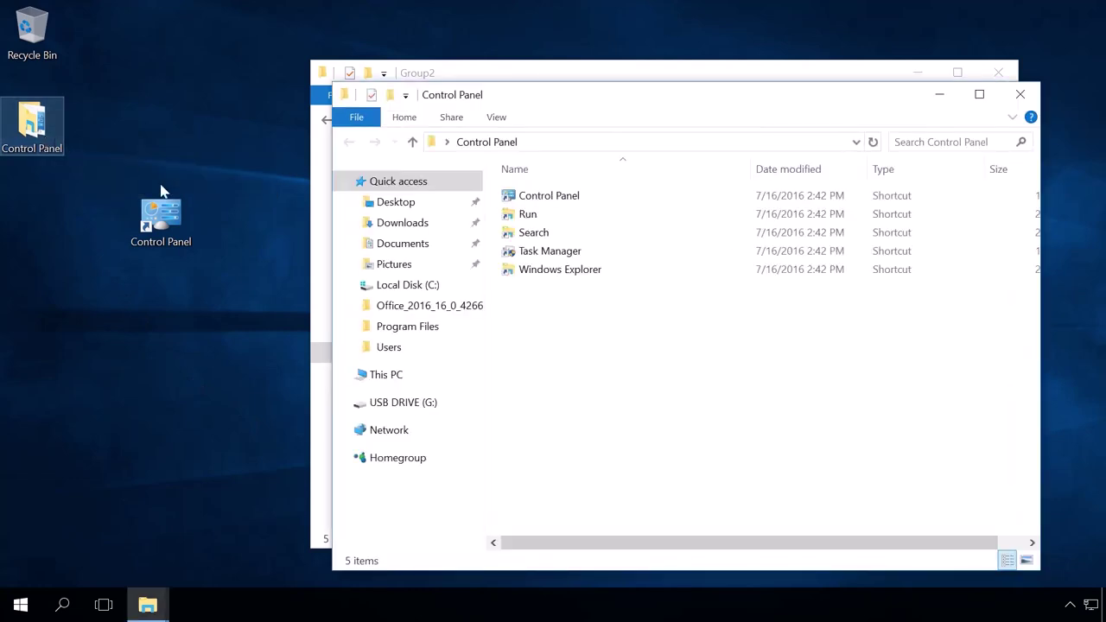
left_click(526, 198)
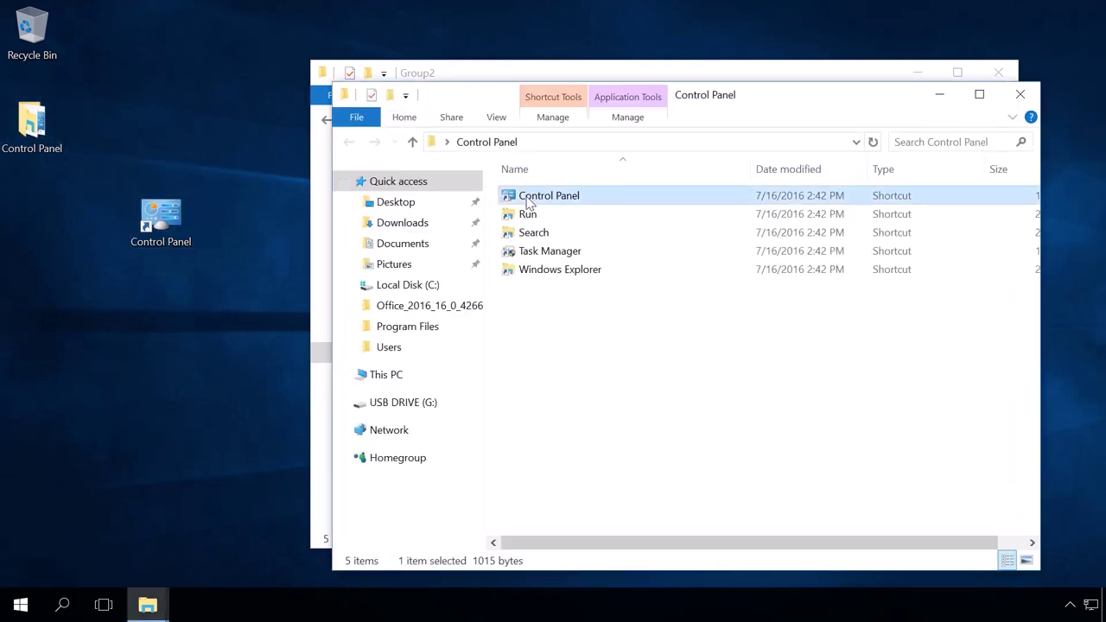
right_click(527, 198)
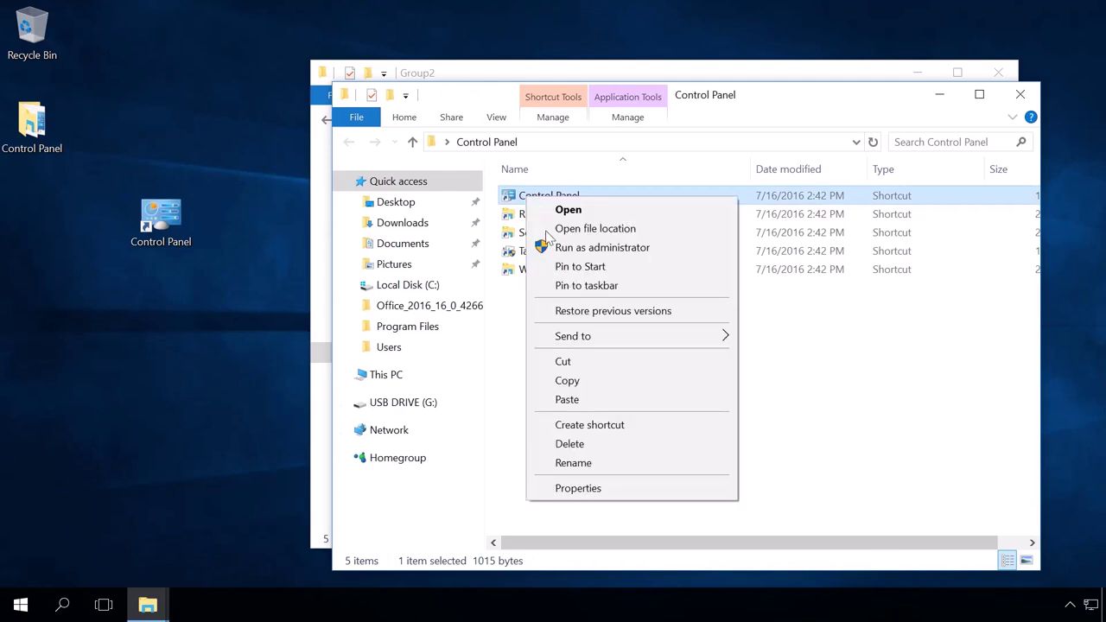
left_click(570, 380)
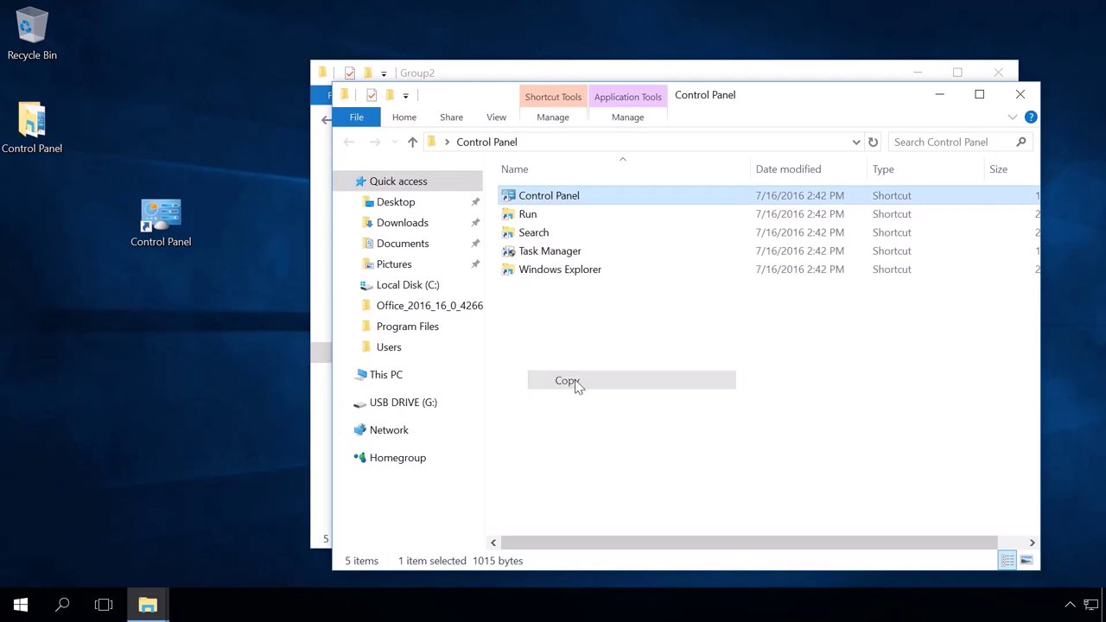
left_click(1021, 97)
Paste the Control Panel shortcut into Group2 and close the Group2 window.
right_click(632, 305)
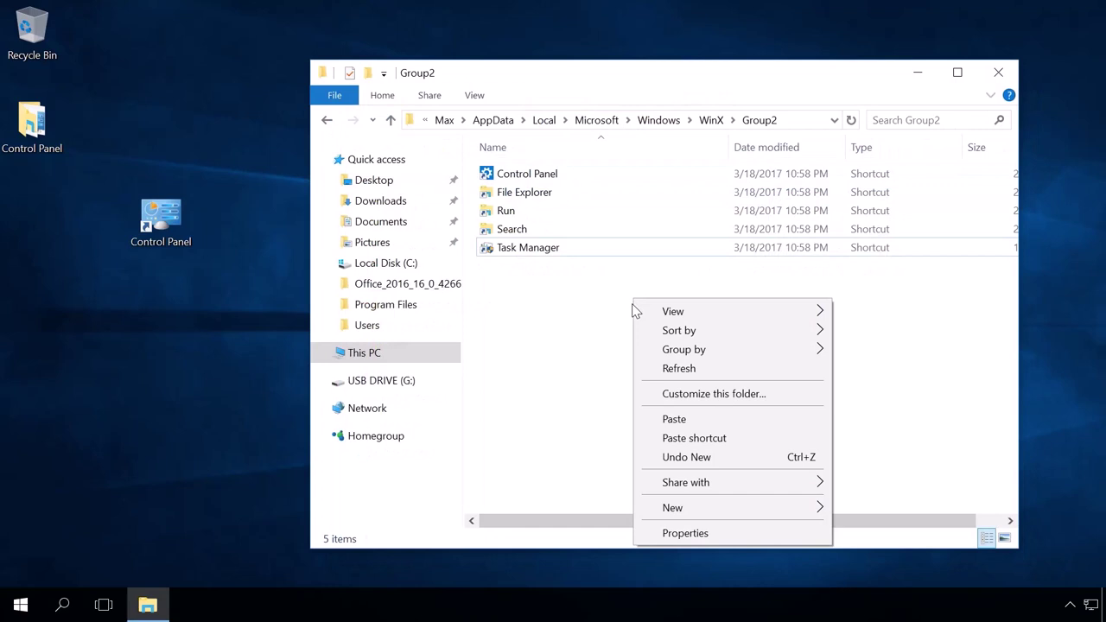
left_click(668, 420)
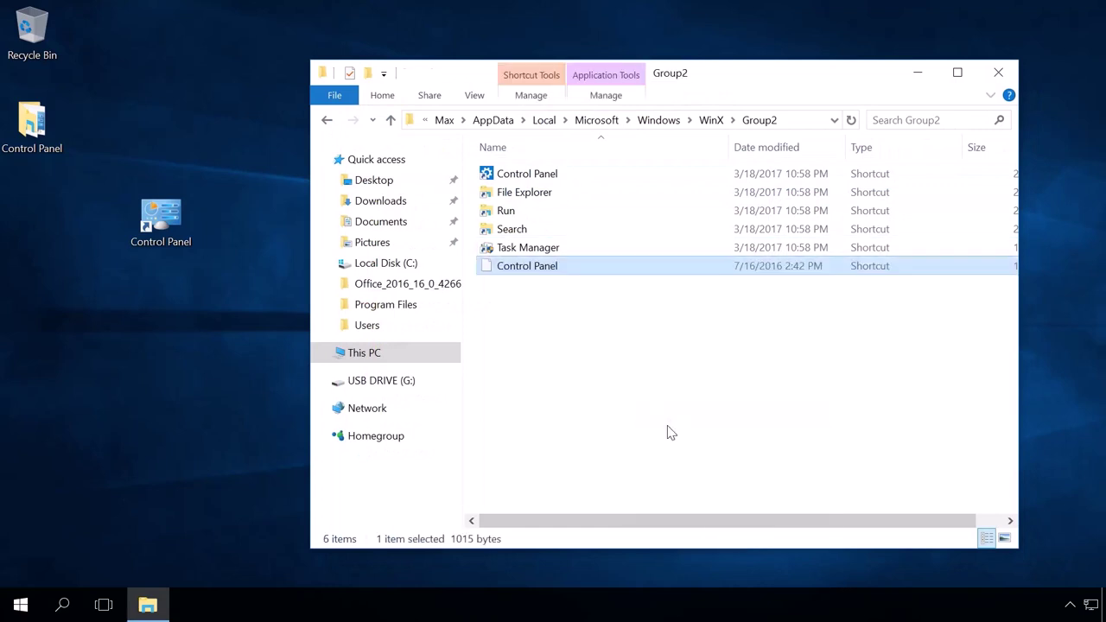
left_click(998, 74)
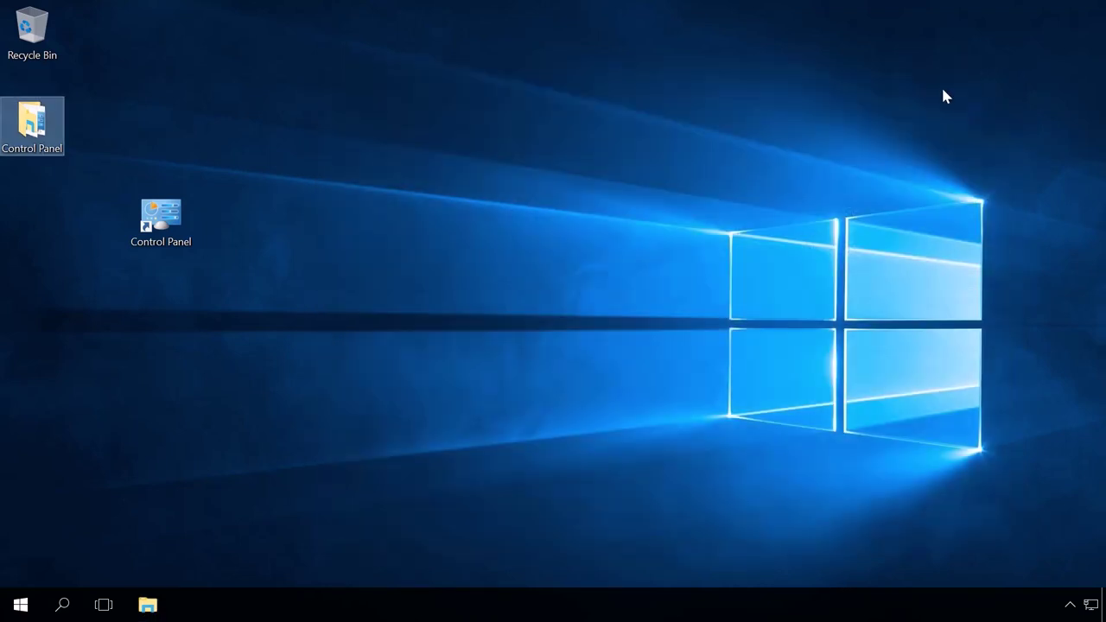
Restart Windows, then open Control Panel from the Win+X power-user menu.
left_click(20, 604)
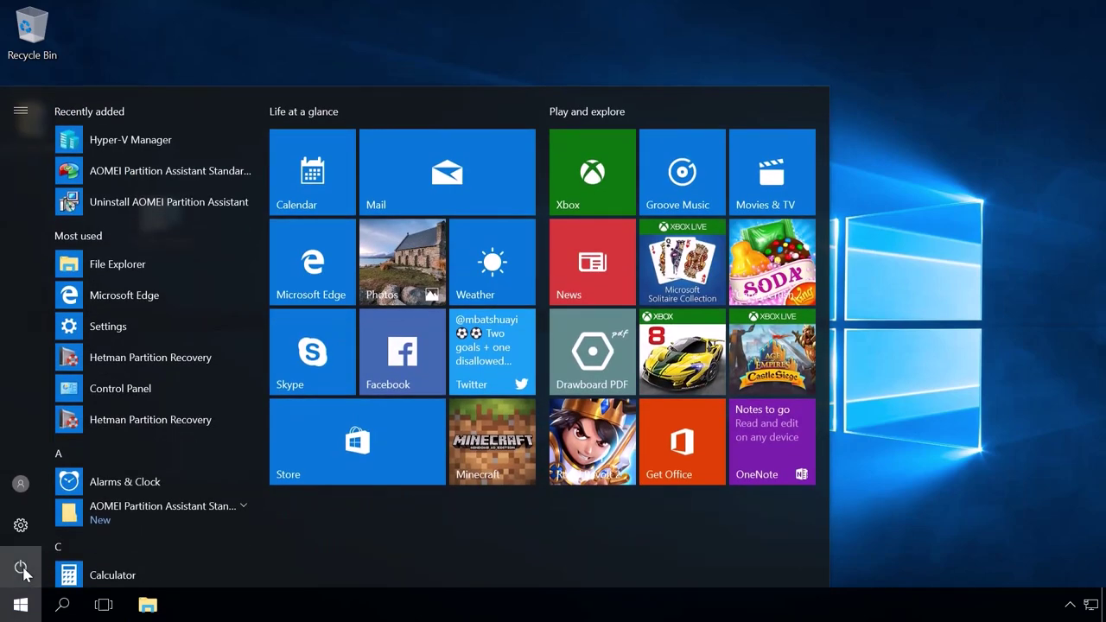
left_click(21, 569)
left_click(48, 523)
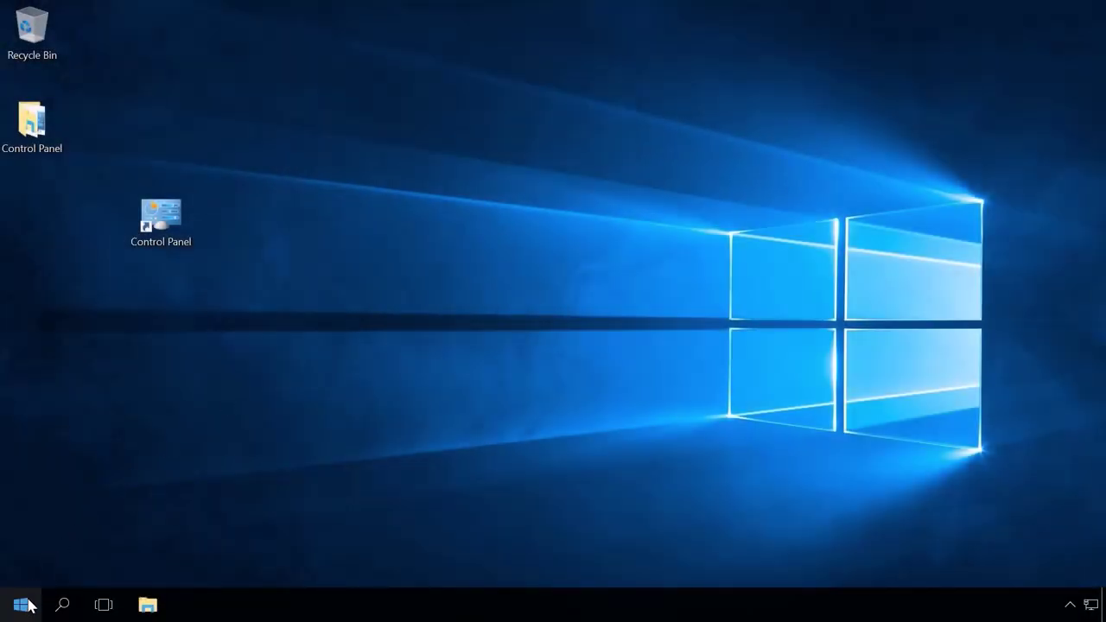
right_click(24, 606)
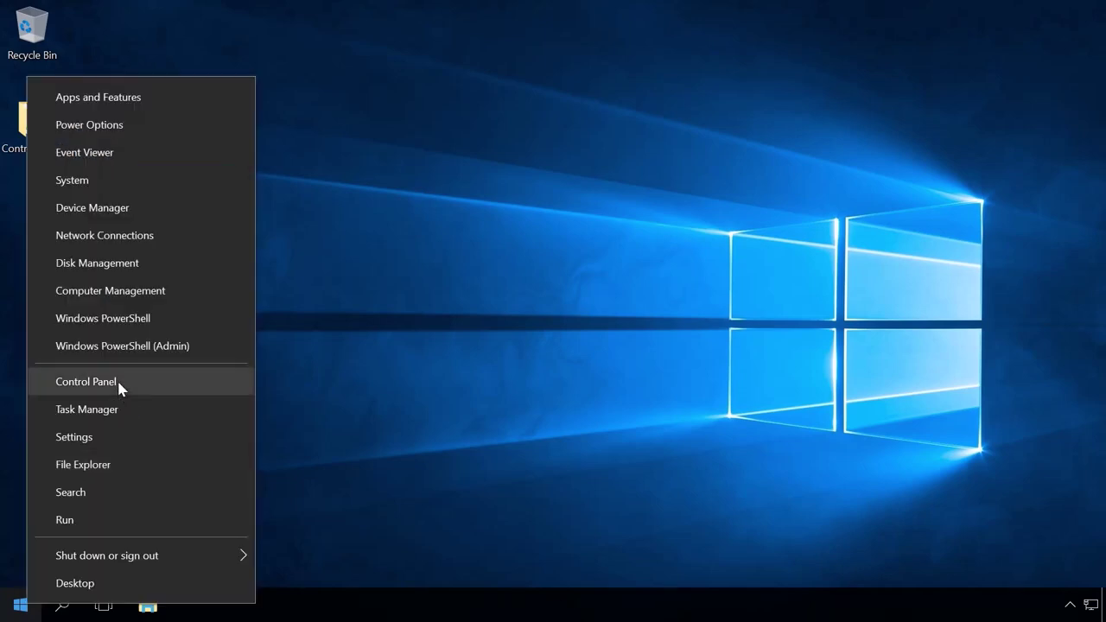
left_click(119, 383)
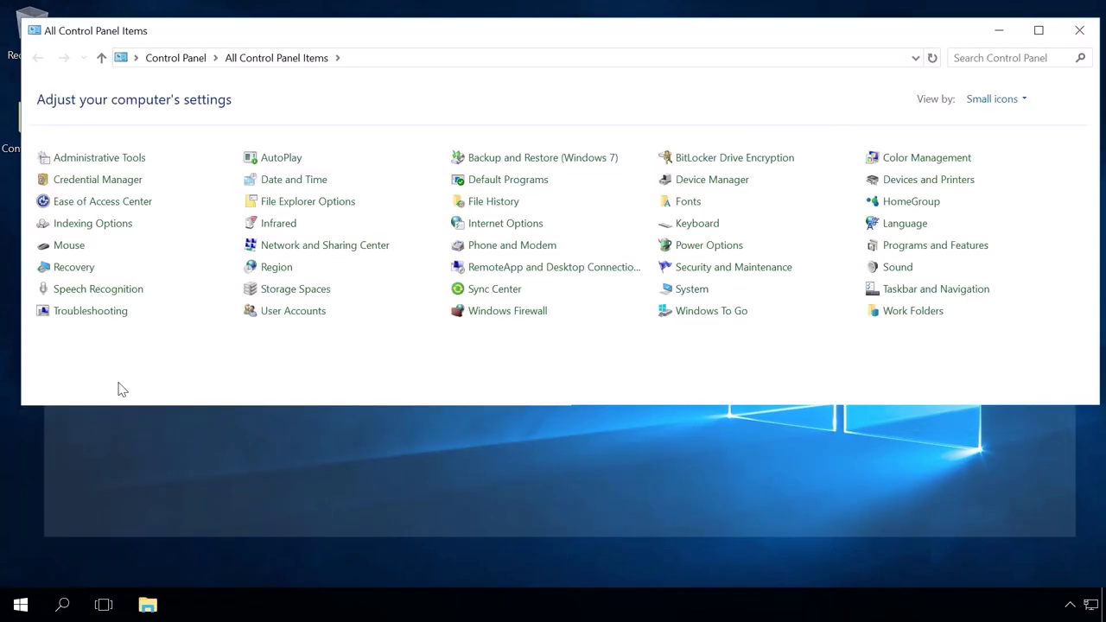